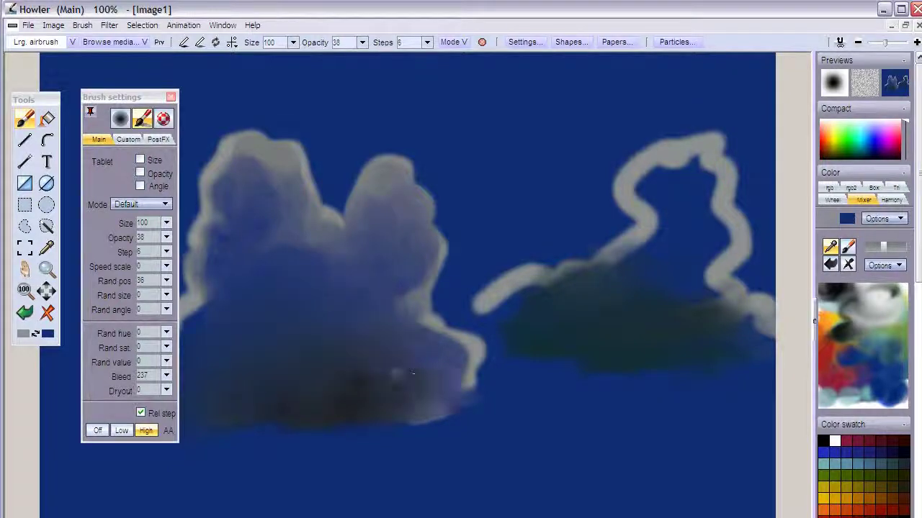
- Blend and smooth the shading inside the left cloud with the airbrush, softening its upper-left rim and lower-right edge
{"action": "left_click_drag", "start_coordinate": [282, 192], "coordinate": [263, 215]}
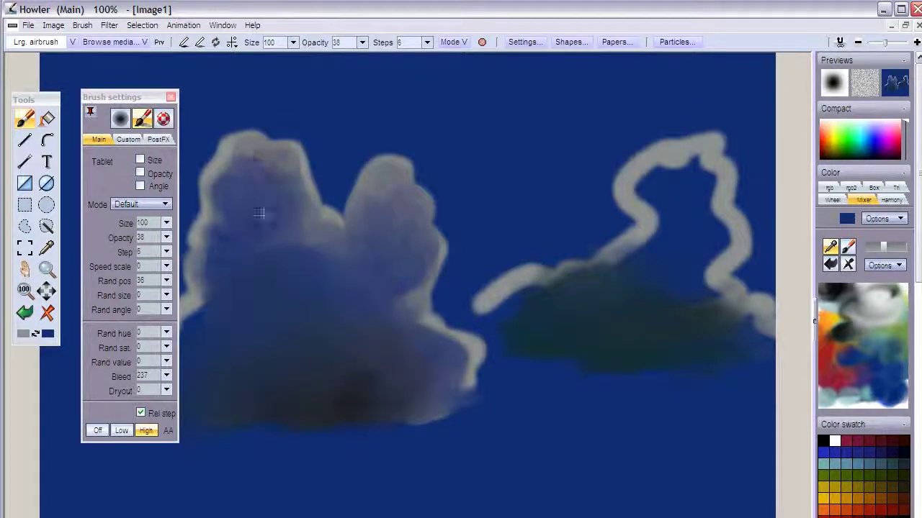
{"action": "mouse_move", "coordinate": [374, 235]}
{"action": "left_mouse_down"}
{"action": "mouse_move", "coordinate": [391, 281]}
{"action": "mouse_move", "coordinate": [362, 325]}
{"action": "mouse_move", "coordinate": [250, 247]}
{"action": "left_mouse_up"}
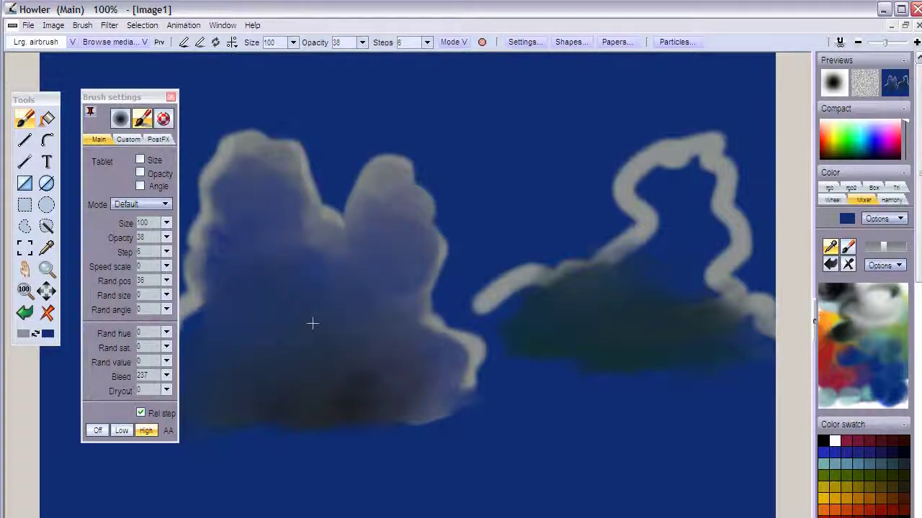
{"action": "mouse_move", "coordinate": [471, 360]}
{"action": "left_mouse_down"}
{"action": "mouse_move", "coordinate": [439, 383]}
{"action": "mouse_move", "coordinate": [444, 362]}
{"action": "mouse_move", "coordinate": [448, 400]}
{"action": "left_mouse_up"}
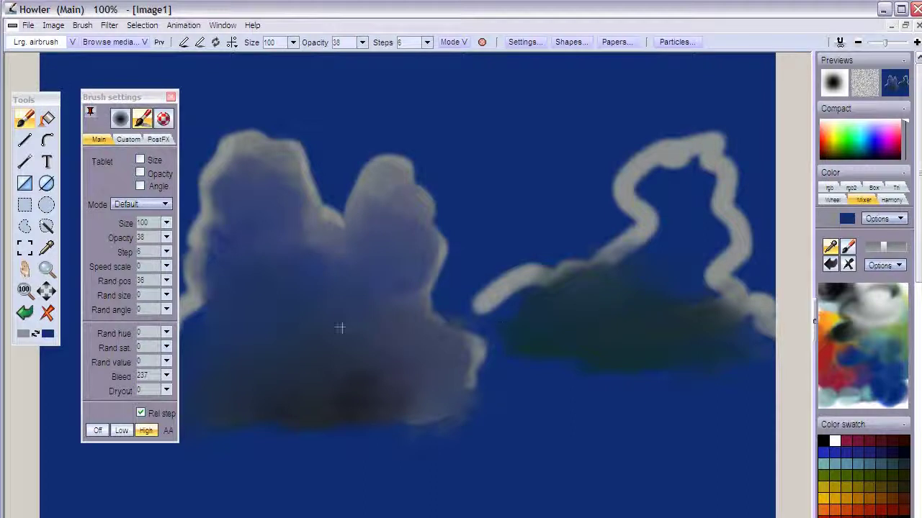
{"action": "mouse_move", "coordinate": [240, 167]}
{"action": "left_mouse_down"}
{"action": "mouse_move", "coordinate": [215, 178]}
{"action": "mouse_move", "coordinate": [231, 226]}
{"action": "mouse_move", "coordinate": [220, 224]}
{"action": "mouse_move", "coordinate": [226, 213]}
{"action": "left_mouse_up"}
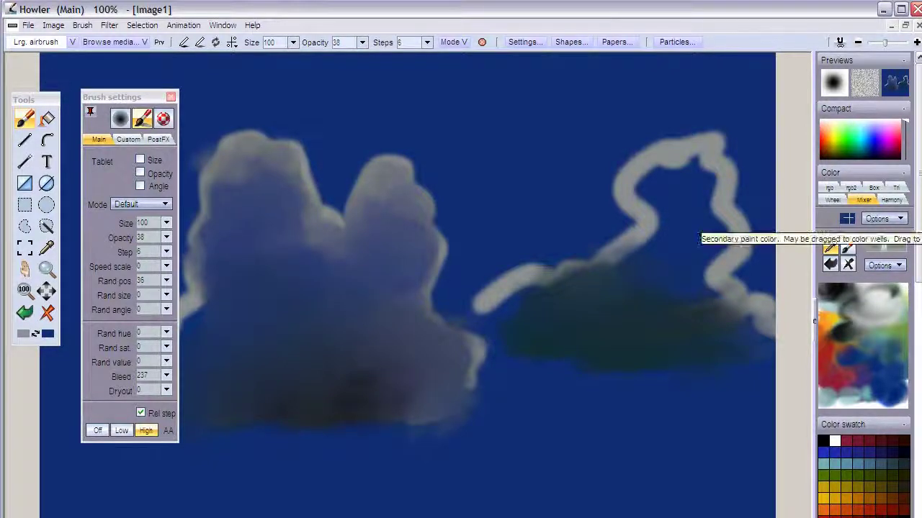
- Pick white from the paint mixer and paint a highlight arc across the lower middle of the left cloud
{"action": "left_click", "coordinate": [880, 299]}
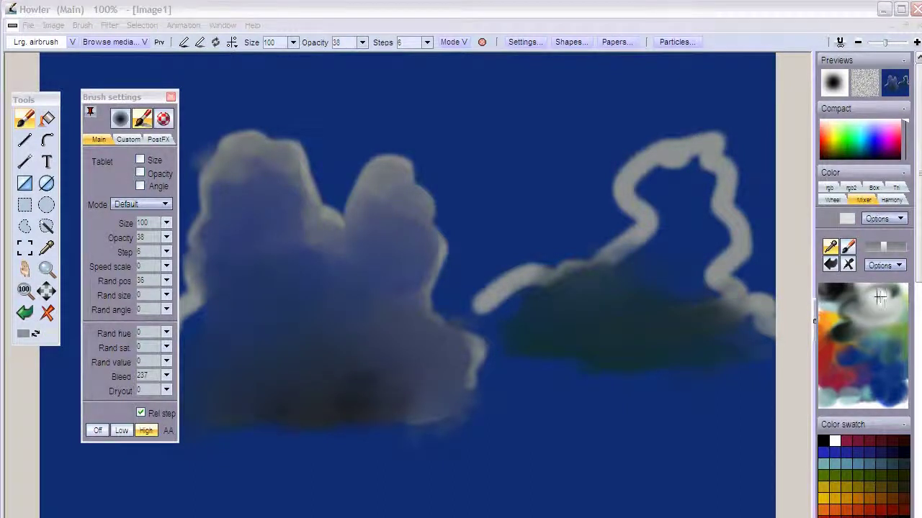
{"action": "left_click_drag", "start_coordinate": [880, 300], "coordinate": [903, 287]}
{"action": "mouse_move", "coordinate": [232, 321]}
{"action": "left_mouse_down"}
{"action": "mouse_move", "coordinate": [241, 323]}
{"action": "mouse_move", "coordinate": [229, 346]}
{"action": "mouse_move", "coordinate": [298, 268]}
{"action": "mouse_move", "coordinate": [363, 302]}
{"action": "mouse_move", "coordinate": [352, 335]}
{"action": "left_mouse_up"}
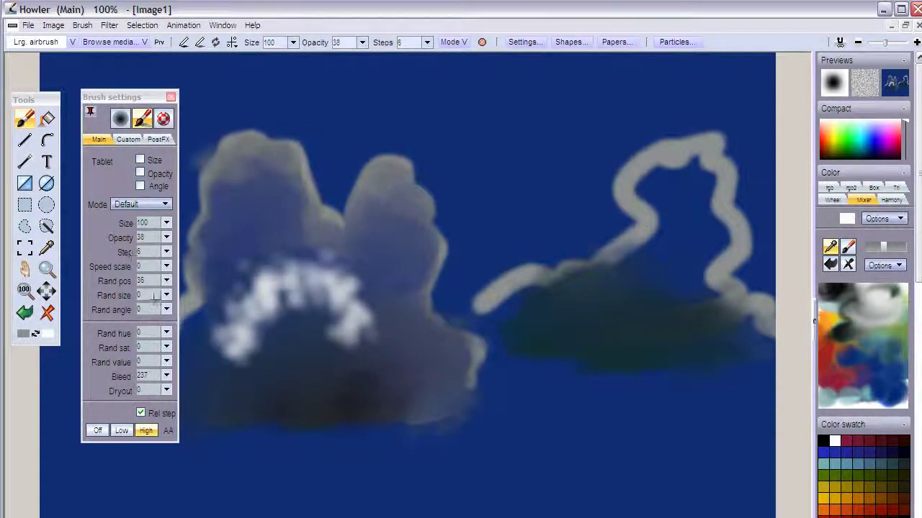
- Set the brush's random position to 0 and undo the scattered white arc on the left cloud
{"action": "left_click", "coordinate": [166, 280]}
{"action": "left_click_drag", "start_coordinate": [119, 295], "coordinate": [91, 296]}
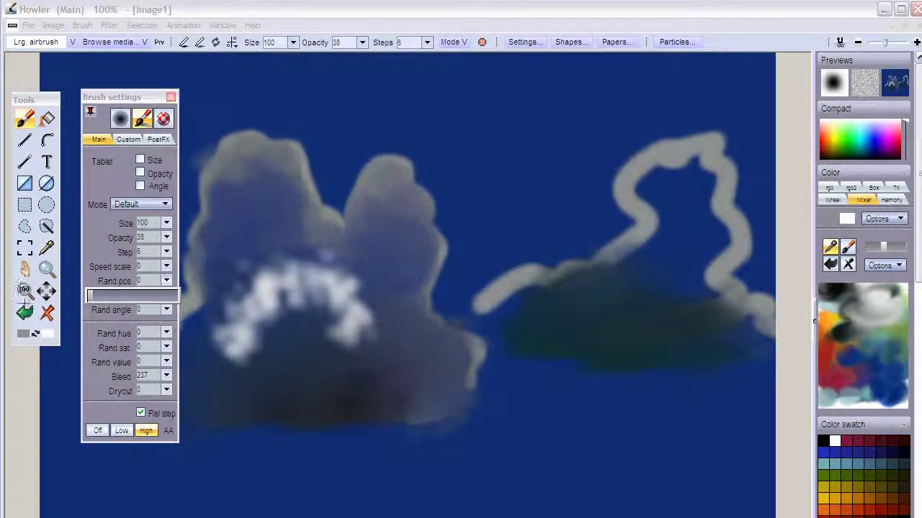
{"action": "left_click", "coordinate": [24, 312]}
{"action": "left_click", "coordinate": [247, 308]}
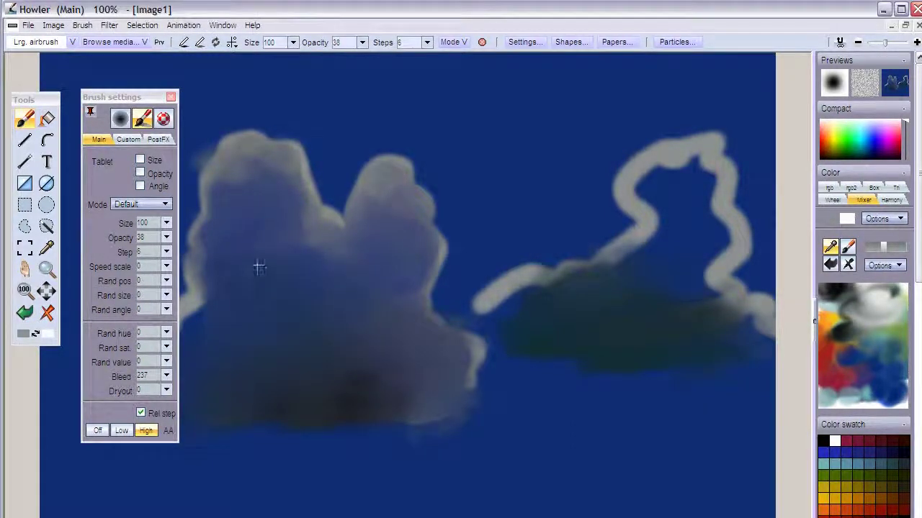
- Paint white highlight outlines along the left cloud's upper and lower puffs and along the right cloud's lower-left edge
{"action": "mouse_move", "coordinate": [218, 330]}
{"action": "left_mouse_down"}
{"action": "mouse_move", "coordinate": [274, 250]}
{"action": "mouse_move", "coordinate": [320, 310]}
{"action": "mouse_move", "coordinate": [326, 355]}
{"action": "left_mouse_up"}
{"action": "mouse_move", "coordinate": [351, 212]}
{"action": "left_mouse_down"}
{"action": "mouse_move", "coordinate": [378, 164]}
{"action": "mouse_move", "coordinate": [425, 189]}
{"action": "mouse_move", "coordinate": [440, 216]}
{"action": "mouse_move", "coordinate": [442, 283]}
{"action": "left_mouse_up"}
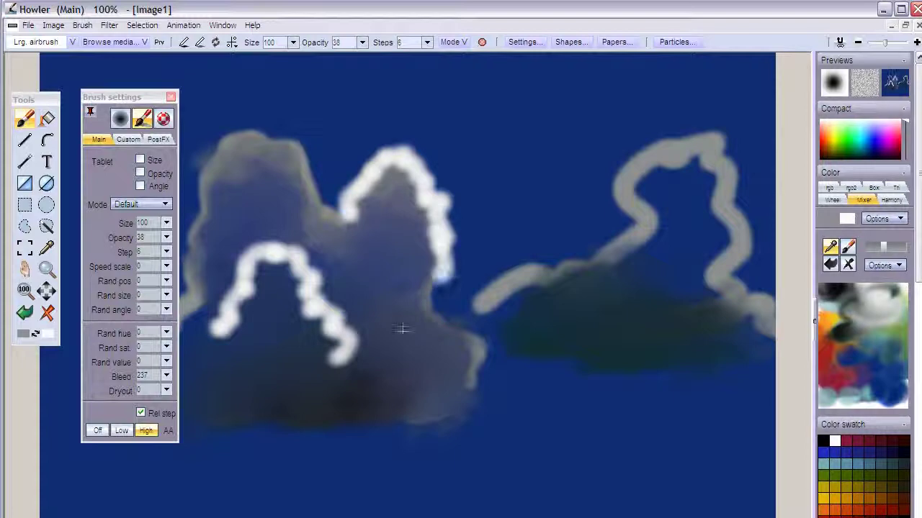
{"action": "mouse_move", "coordinate": [353, 284]}
{"action": "left_mouse_down"}
{"action": "mouse_move", "coordinate": [356, 273]}
{"action": "mouse_move", "coordinate": [429, 338]}
{"action": "left_mouse_up"}
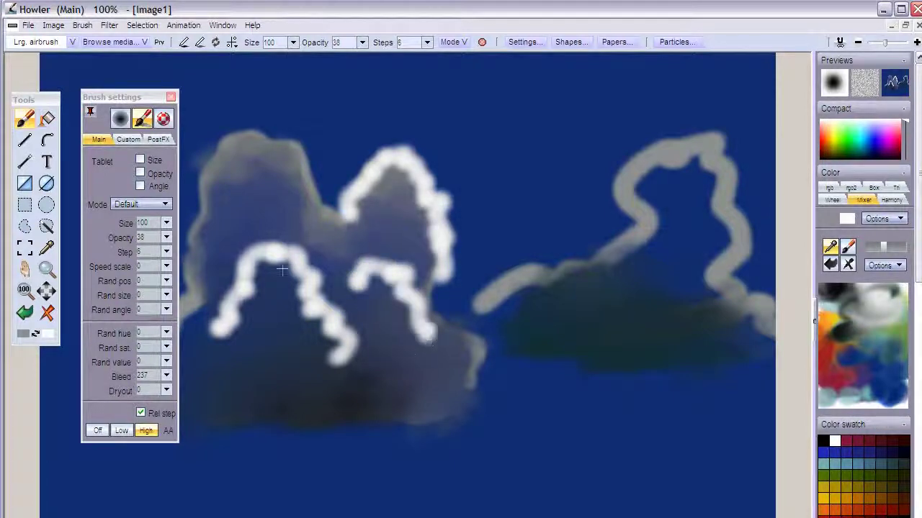
{"action": "mouse_move", "coordinate": [231, 180]}
{"action": "left_mouse_down"}
{"action": "mouse_move", "coordinate": [282, 175]}
{"action": "mouse_move", "coordinate": [290, 224]}
{"action": "left_mouse_up"}
{"action": "mouse_move", "coordinate": [268, 146]}
{"action": "left_mouse_down"}
{"action": "mouse_move", "coordinate": [303, 142]}
{"action": "mouse_move", "coordinate": [314, 160]}
{"action": "left_mouse_up"}
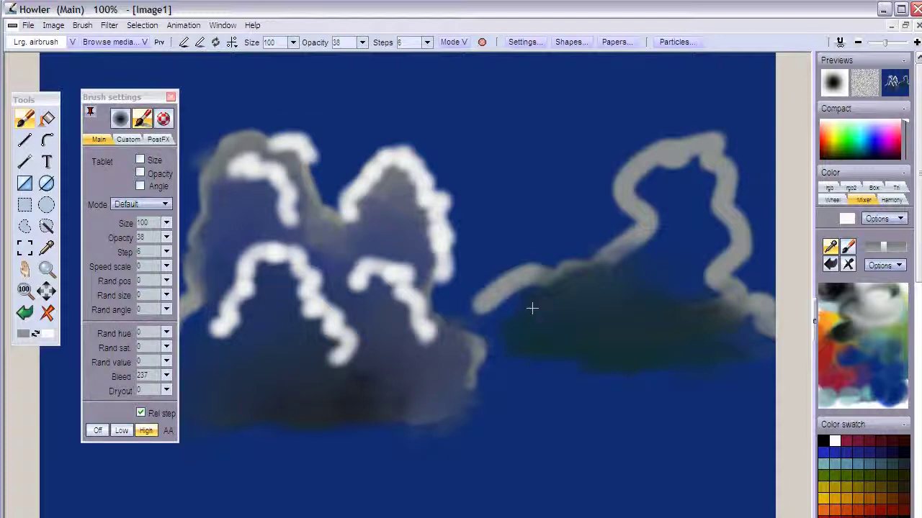
{"action": "mouse_move", "coordinate": [506, 304]}
{"action": "left_mouse_down"}
{"action": "mouse_move", "coordinate": [605, 277]}
{"action": "mouse_move", "coordinate": [661, 229]}
{"action": "left_mouse_up"}
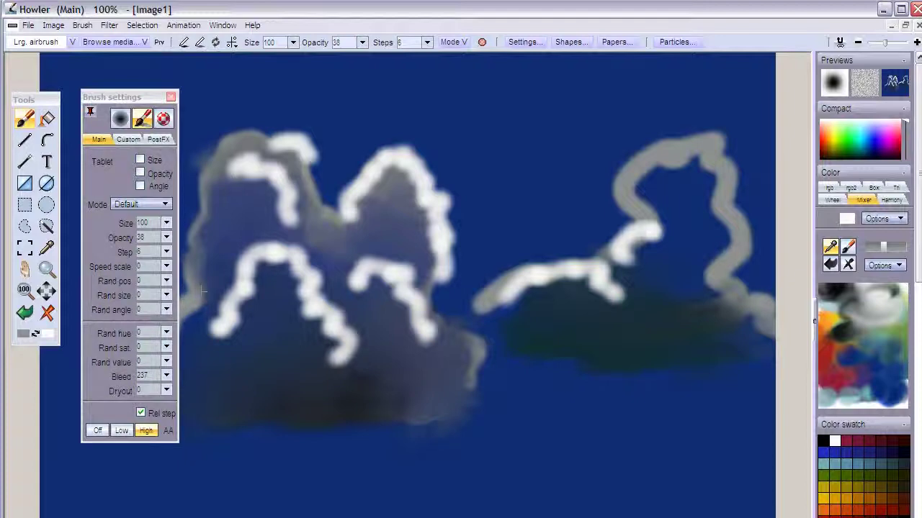
- Blend shading beneath the white outlines of the left cloud's two lower puffs, setting the brush's random size to 6
{"action": "mouse_move", "coordinate": [258, 301]}
{"action": "left_mouse_down"}
{"action": "mouse_move", "coordinate": [267, 280]}
{"action": "mouse_move", "coordinate": [284, 285]}
{"action": "mouse_move", "coordinate": [326, 371]}
{"action": "left_mouse_up"}
{"action": "mouse_move", "coordinate": [397, 292]}
{"action": "left_mouse_down"}
{"action": "mouse_move", "coordinate": [375, 278]}
{"action": "mouse_move", "coordinate": [414, 317]}
{"action": "mouse_move", "coordinate": [404, 324]}
{"action": "mouse_move", "coordinate": [388, 309]}
{"action": "left_mouse_up"}
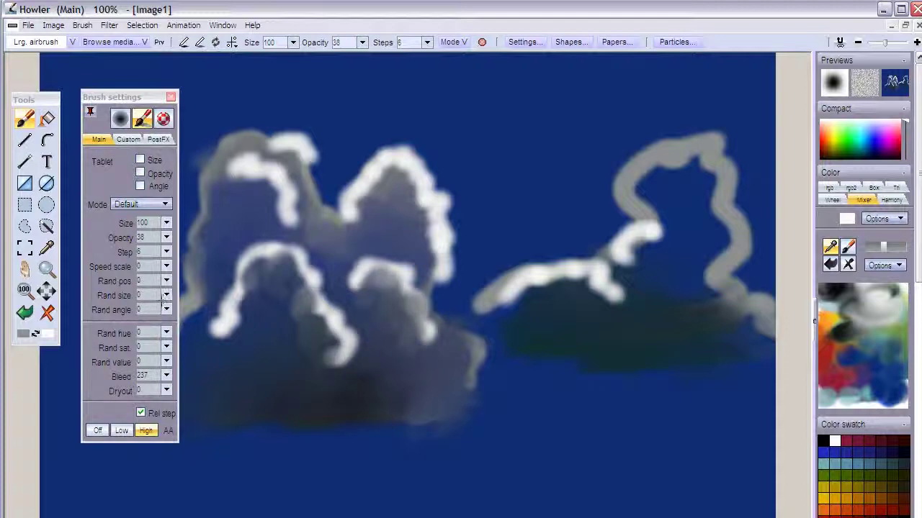
{"action": "left_click", "coordinate": [166, 310]}
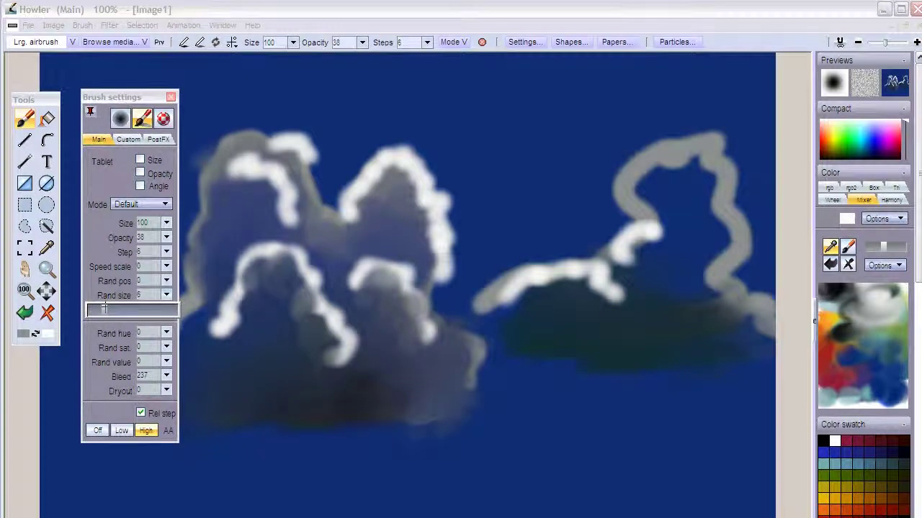
{"action": "mouse_move", "coordinate": [381, 308]}
{"action": "left_mouse_down"}
{"action": "mouse_move", "coordinate": [389, 288]}
{"action": "mouse_move", "coordinate": [360, 284]}
{"action": "mouse_move", "coordinate": [373, 317]}
{"action": "left_mouse_up"}
- Set the brush's random size to 11 and random position to 27
{"action": "left_click", "coordinate": [167, 295]}
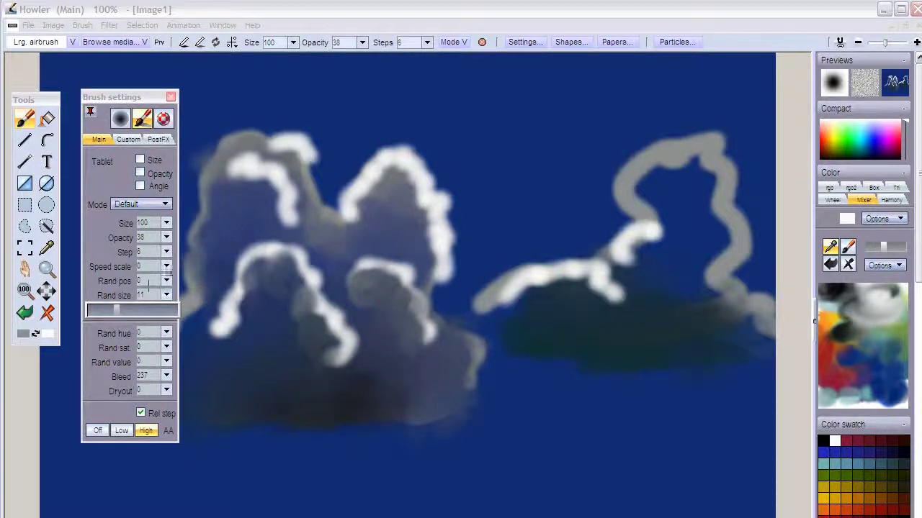
{"action": "left_click", "coordinate": [166, 281]}
{"action": "left_click_drag", "start_coordinate": [106, 295], "coordinate": [113, 295]}
- Blend the white outlines into the left cloud's upper and lower puffs, reducing the brush's bleed to 233 for the lower-left puff
{"action": "mouse_move", "coordinate": [350, 209]}
{"action": "left_mouse_down"}
{"action": "mouse_move", "coordinate": [382, 170]}
{"action": "mouse_move", "coordinate": [426, 180]}
{"action": "mouse_move", "coordinate": [392, 164]}
{"action": "mouse_move", "coordinate": [432, 230]}
{"action": "mouse_move", "coordinate": [435, 266]}
{"action": "mouse_move", "coordinate": [432, 194]}
{"action": "left_mouse_up"}
{"action": "mouse_move", "coordinate": [277, 216]}
{"action": "left_mouse_down"}
{"action": "mouse_move", "coordinate": [277, 184]}
{"action": "mouse_move", "coordinate": [248, 170]}
{"action": "mouse_move", "coordinate": [284, 209]}
{"action": "mouse_move", "coordinate": [288, 231]}
{"action": "left_mouse_up"}
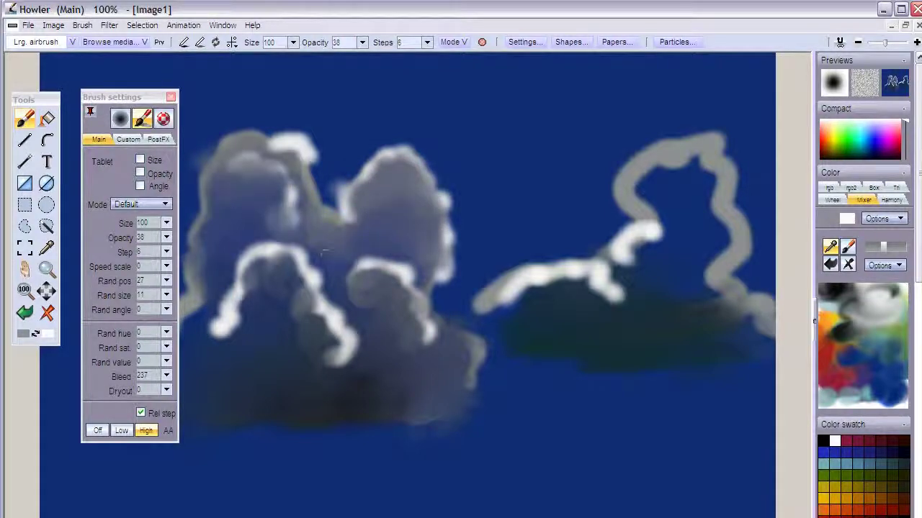
{"action": "mouse_move", "coordinate": [395, 283]}
{"action": "left_mouse_down"}
{"action": "mouse_move", "coordinate": [386, 308]}
{"action": "mouse_move", "coordinate": [410, 339]}
{"action": "mouse_move", "coordinate": [386, 340]}
{"action": "mouse_move", "coordinate": [371, 317]}
{"action": "left_mouse_up"}
{"action": "left_click", "coordinate": [165, 375]}
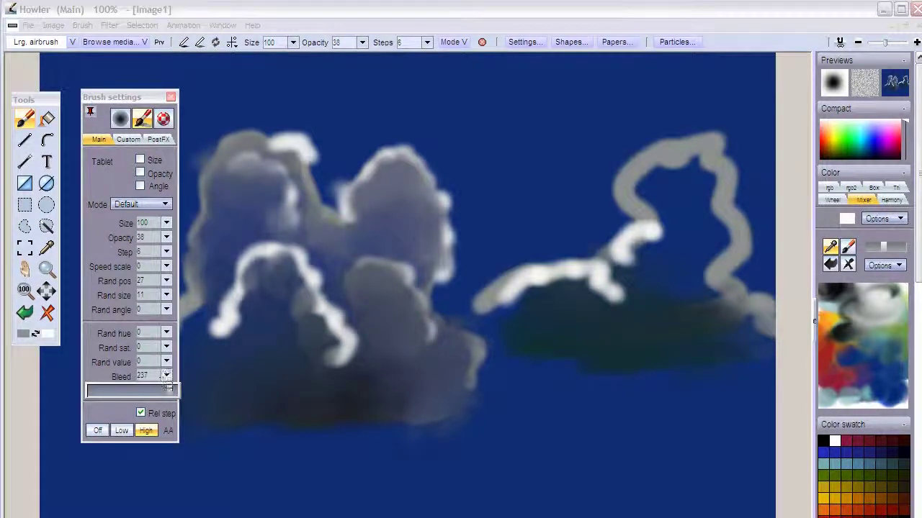
{"action": "mouse_move", "coordinate": [270, 328]}
{"action": "left_mouse_down"}
{"action": "mouse_move", "coordinate": [247, 319]}
{"action": "mouse_move", "coordinate": [303, 329]}
{"action": "mouse_move", "coordinate": [309, 353]}
{"action": "mouse_move", "coordinate": [288, 284]}
{"action": "mouse_move", "coordinate": [292, 296]}
{"action": "left_mouse_up"}
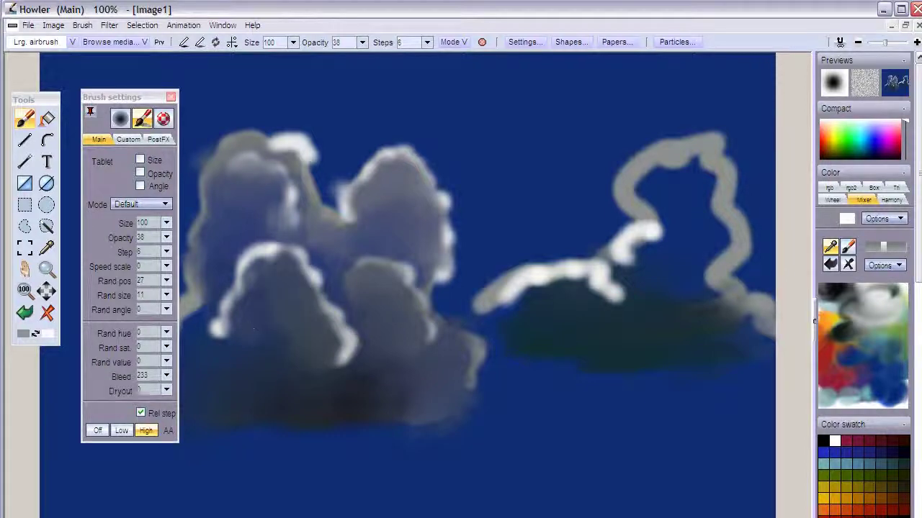
- Switch the brush to Smear mode and smear the left cloud's right-hand highlights and the right cloud's lower-left edge
{"action": "left_click", "coordinate": [162, 205]}
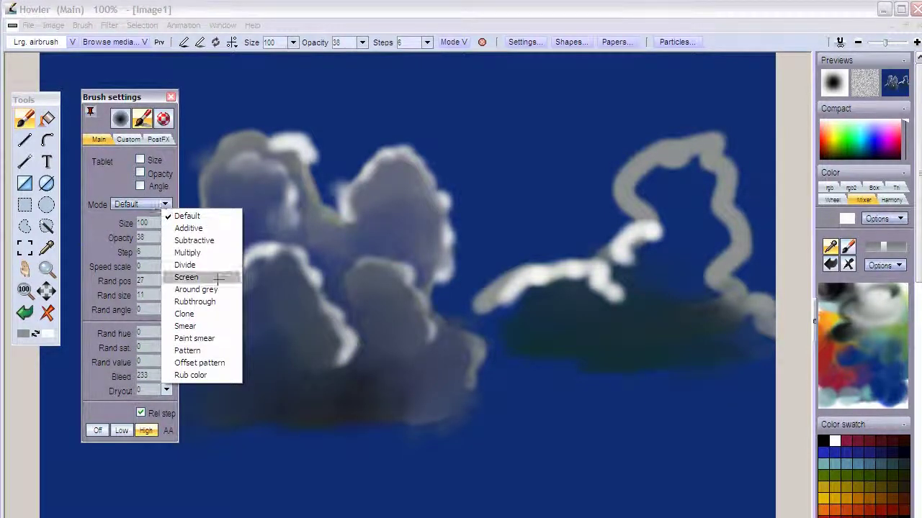
{"action": "left_click", "coordinate": [207, 326]}
{"action": "left_click_drag", "start_coordinate": [429, 214], "coordinate": [444, 221]}
{"action": "mouse_move", "coordinate": [421, 184]}
{"action": "left_mouse_down"}
{"action": "mouse_move", "coordinate": [445, 212]}
{"action": "mouse_move", "coordinate": [448, 269]}
{"action": "left_mouse_up"}
{"action": "mouse_move", "coordinate": [540, 283]}
{"action": "left_mouse_down"}
{"action": "mouse_move", "coordinate": [508, 291]}
{"action": "mouse_move", "coordinate": [495, 317]}
{"action": "left_mouse_up"}
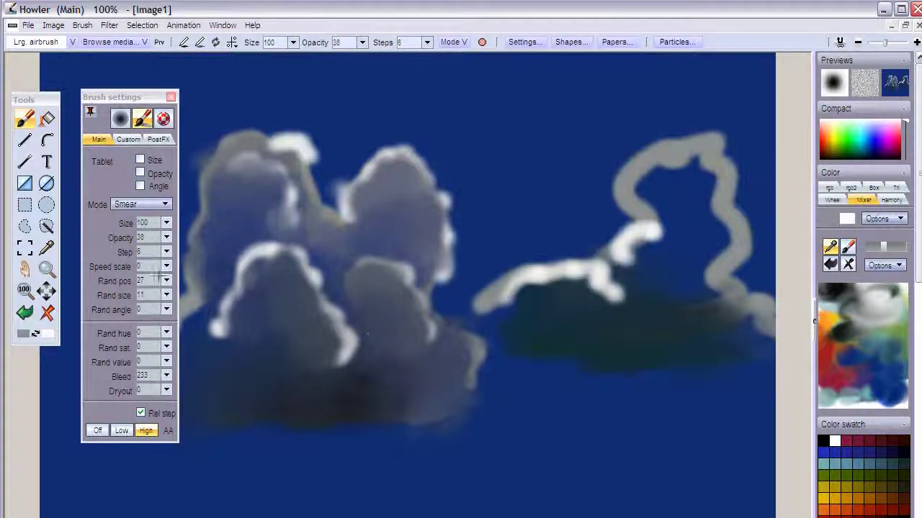
- Return the brush to Default mode and soften the white outline around the left cloud's lower-left puff
{"action": "left_click", "coordinate": [165, 204]}
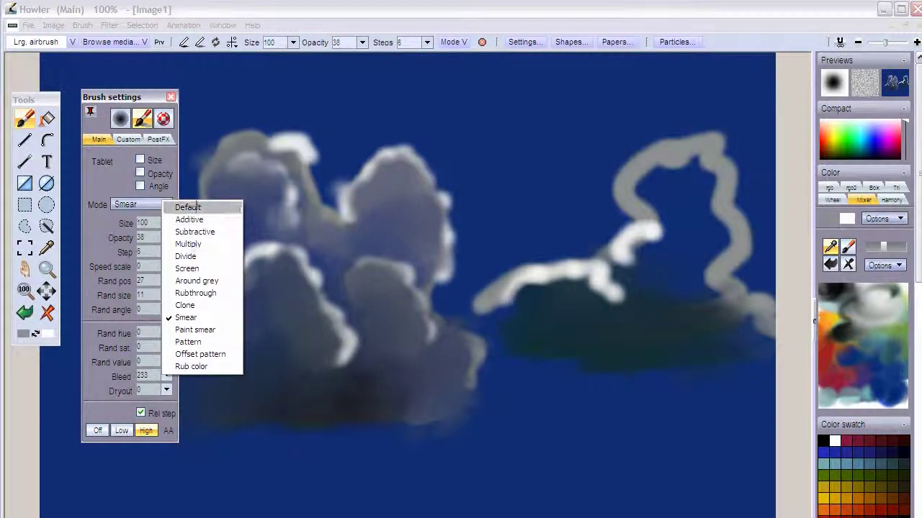
{"action": "left_click", "coordinate": [189, 207]}
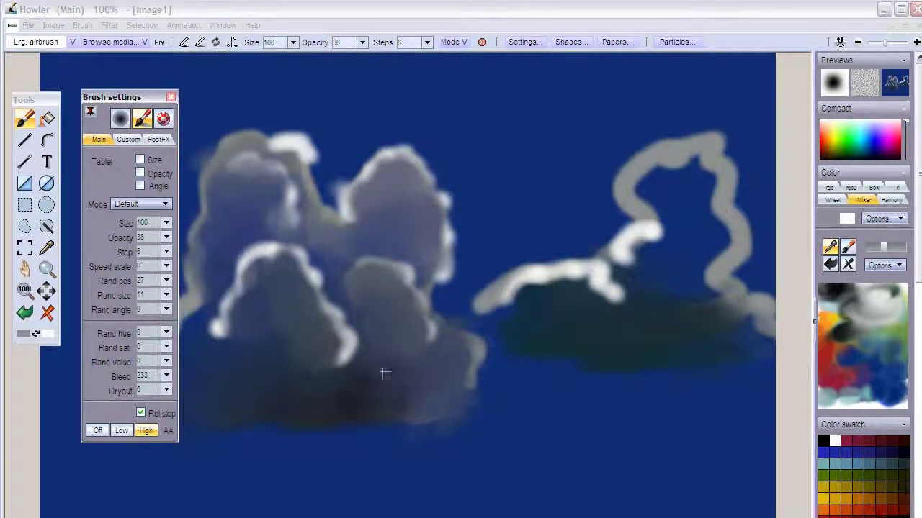
{"action": "left_click", "coordinate": [339, 295]}
{"action": "mouse_move", "coordinate": [336, 341]}
{"action": "left_mouse_down"}
{"action": "mouse_move", "coordinate": [354, 343]}
{"action": "mouse_move", "coordinate": [324, 320]}
{"action": "left_mouse_up"}
{"action": "mouse_move", "coordinate": [281, 248]}
{"action": "left_mouse_down"}
{"action": "mouse_move", "coordinate": [241, 296]}
{"action": "mouse_move", "coordinate": [230, 353]}
{"action": "left_mouse_up"}
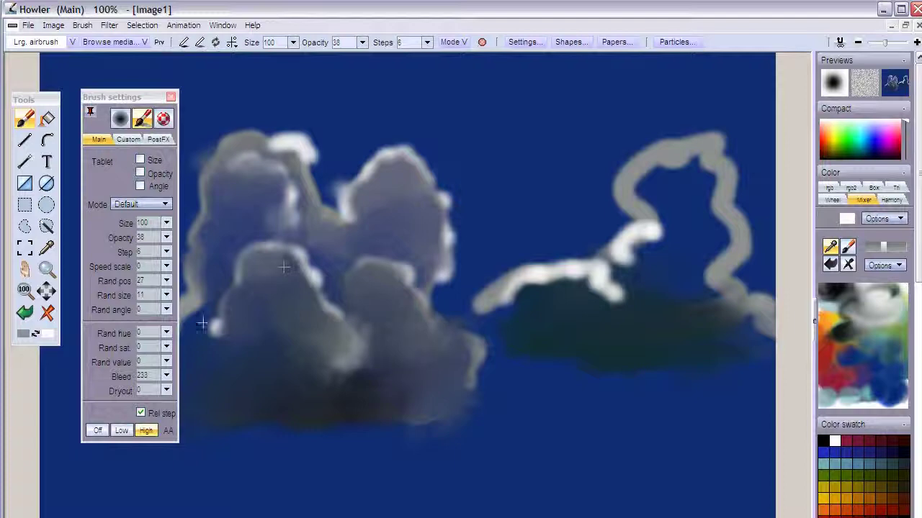
- Build up a small puff at the left cloud's lower left and a wide bright-rimmed puff across its base
{"action": "mouse_move", "coordinate": [247, 329]}
{"action": "left_mouse_down"}
{"action": "mouse_move", "coordinate": [303, 309]}
{"action": "mouse_move", "coordinate": [281, 370]}
{"action": "mouse_move", "coordinate": [273, 320]}
{"action": "mouse_move", "coordinate": [259, 354]}
{"action": "mouse_move", "coordinate": [297, 320]}
{"action": "mouse_move", "coordinate": [243, 378]}
{"action": "left_mouse_up"}
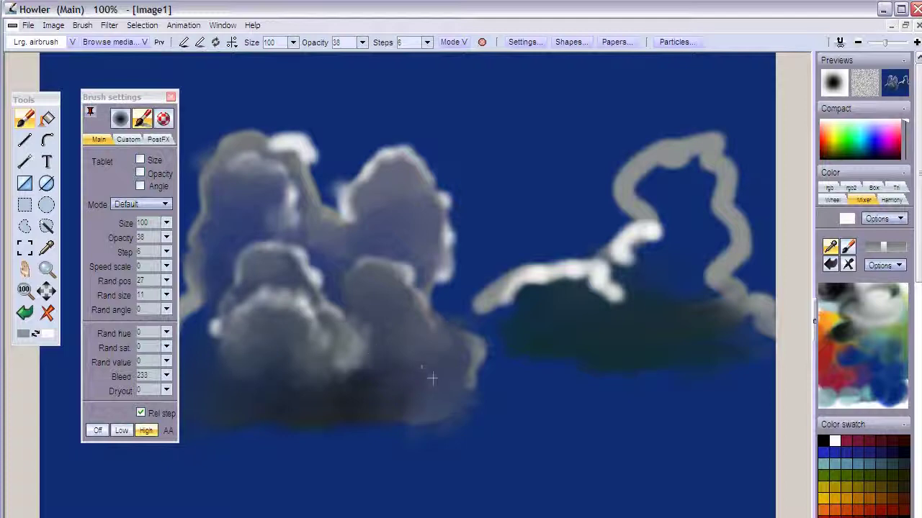
{"action": "mouse_move", "coordinate": [442, 387]}
{"action": "left_mouse_down"}
{"action": "mouse_move", "coordinate": [458, 395]}
{"action": "mouse_move", "coordinate": [410, 330]}
{"action": "mouse_move", "coordinate": [262, 389]}
{"action": "mouse_move", "coordinate": [375, 360]}
{"action": "mouse_move", "coordinate": [412, 376]}
{"action": "mouse_move", "coordinate": [389, 405]}
{"action": "mouse_move", "coordinate": [331, 389]}
{"action": "mouse_move", "coordinate": [268, 403]}
{"action": "mouse_move", "coordinate": [421, 411]}
{"action": "left_mouse_up"}
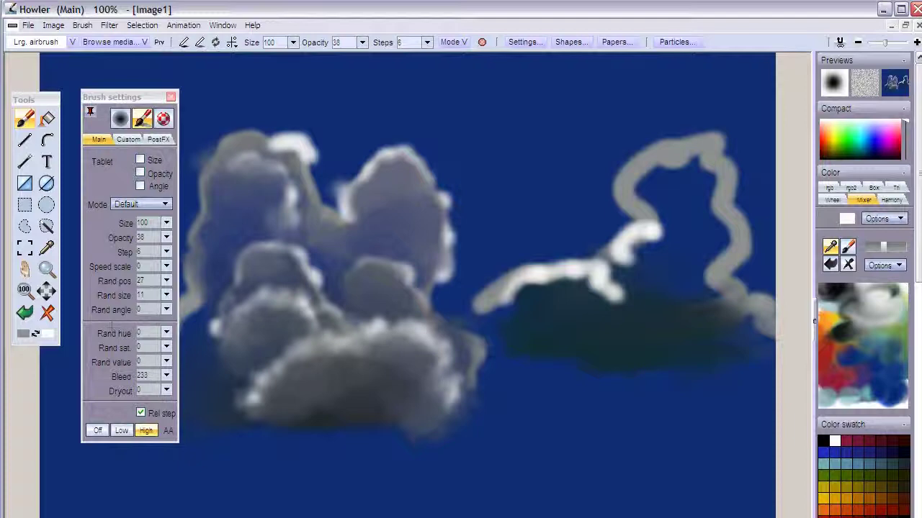
- Set the brush's random hue to 78, random saturation to 31 and random value to 44
{"action": "mouse_move", "coordinate": [110, 97]}
{"action": "left_mouse_down"}
{"action": "mouse_move", "coordinate": [149, 93]}
{"action": "mouse_move", "coordinate": [121, 96]}
{"action": "left_mouse_up"}
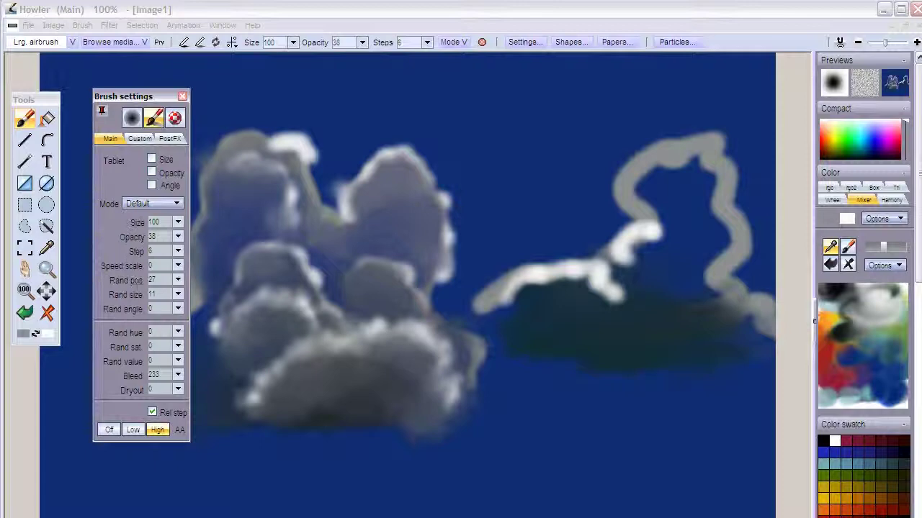
{"action": "left_click", "coordinate": [178, 331]}
{"action": "left_click_drag", "start_coordinate": [127, 345], "coordinate": [121, 346]}
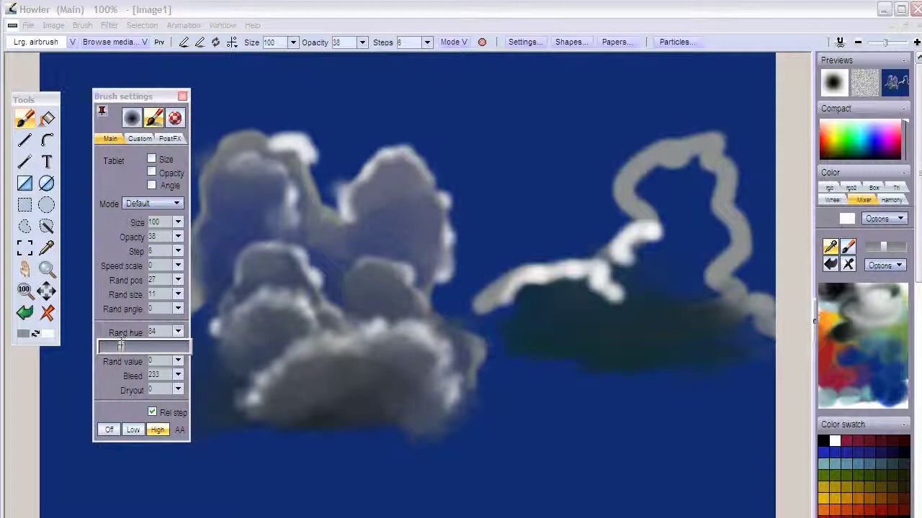
{"action": "left_click", "coordinate": [593, 329]}
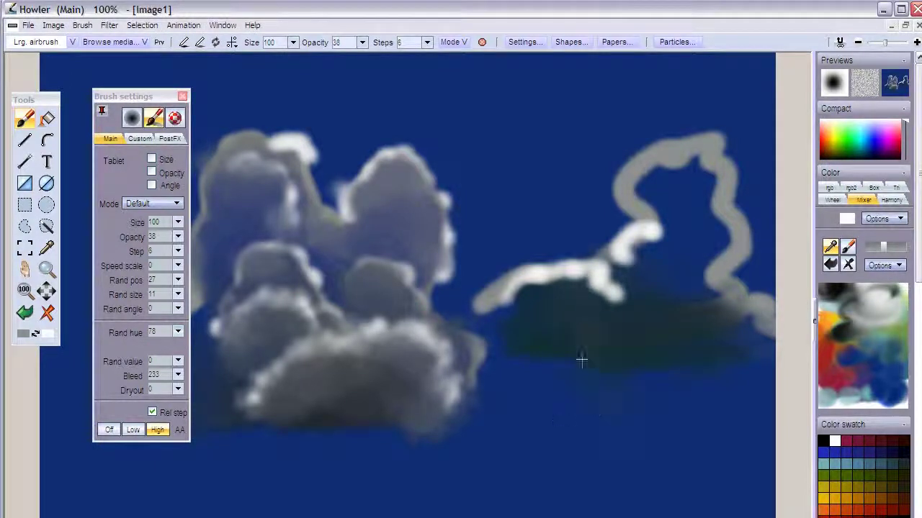
{"action": "left_click", "coordinate": [177, 346]}
{"action": "left_click_drag", "start_coordinate": [108, 363], "coordinate": [127, 361]}
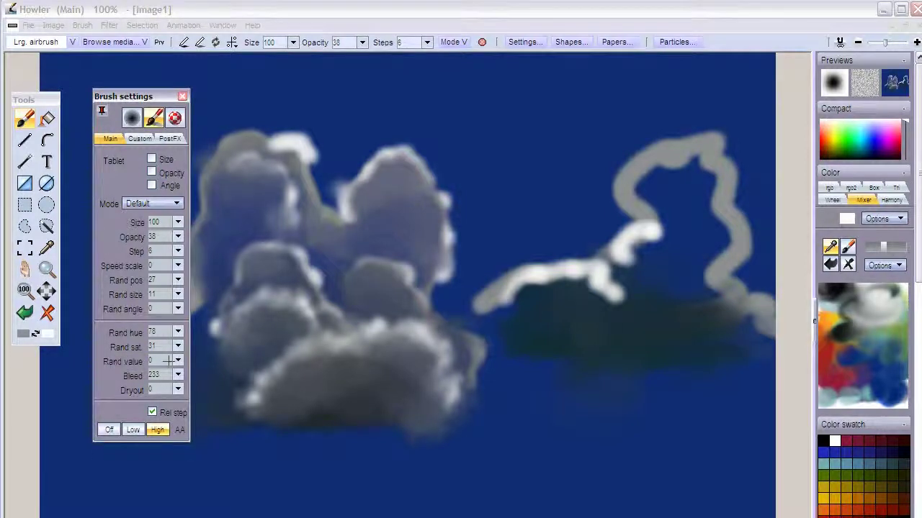
{"action": "left_click", "coordinate": [178, 360]}
{"action": "left_click_drag", "start_coordinate": [137, 375], "coordinate": [139, 375]}
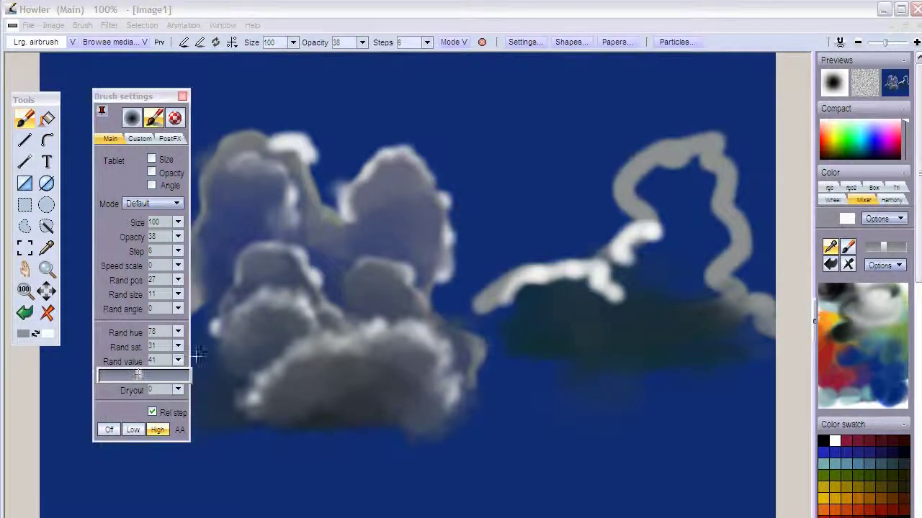
{"action": "left_click", "coordinate": [257, 368]}
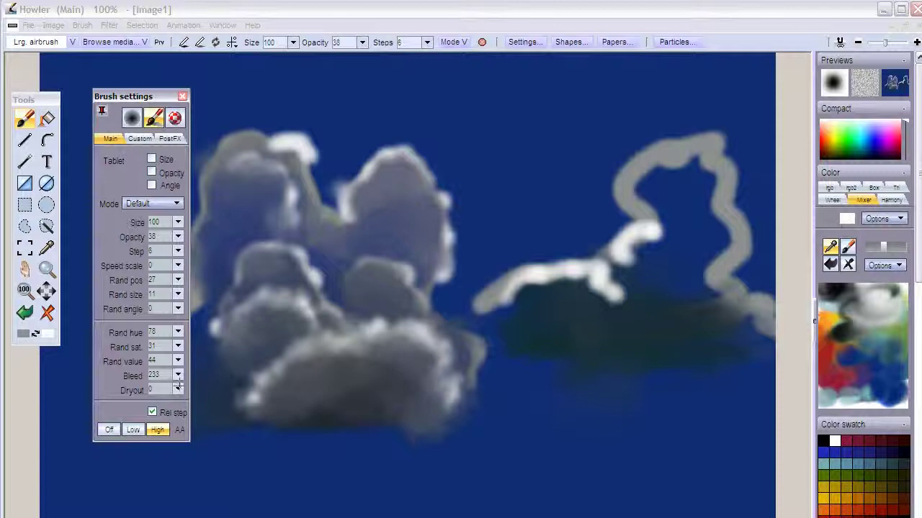
- Blend the right cloud's white highlights into its dark body and shade the puff inside its outline
{"action": "left_click", "coordinate": [543, 315]}
{"action": "mouse_move", "coordinate": [542, 315]}
{"action": "left_mouse_down"}
{"action": "mouse_move", "coordinate": [500, 312]}
{"action": "mouse_move", "coordinate": [567, 295]}
{"action": "mouse_move", "coordinate": [632, 298]}
{"action": "mouse_move", "coordinate": [602, 284]}
{"action": "mouse_move", "coordinate": [650, 269]}
{"action": "mouse_move", "coordinate": [661, 238]}
{"action": "mouse_move", "coordinate": [681, 250]}
{"action": "mouse_move", "coordinate": [650, 268]}
{"action": "mouse_move", "coordinate": [670, 283]}
{"action": "left_mouse_up"}
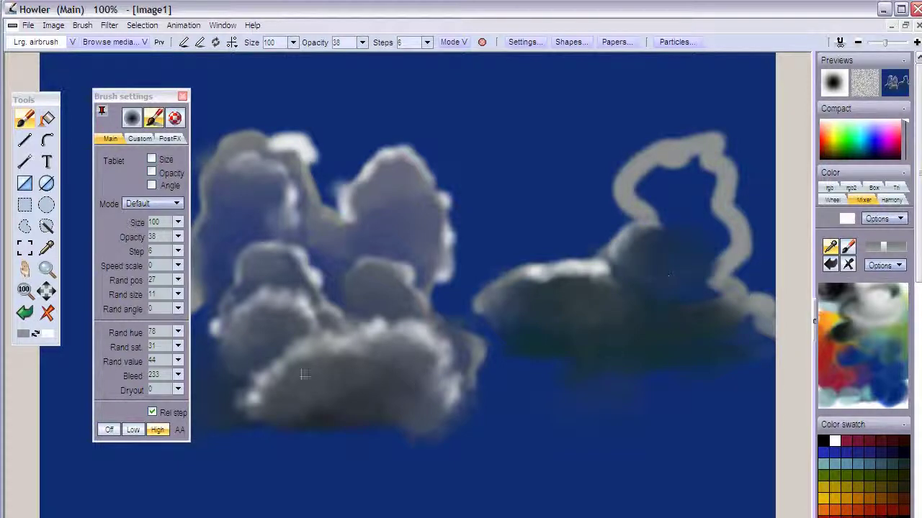
- Set the brush's dryout to 29 and try it with strokes on the canvas
{"action": "left_click", "coordinate": [178, 389]}
{"action": "left_click_drag", "start_coordinate": [116, 405], "coordinate": [139, 405]}
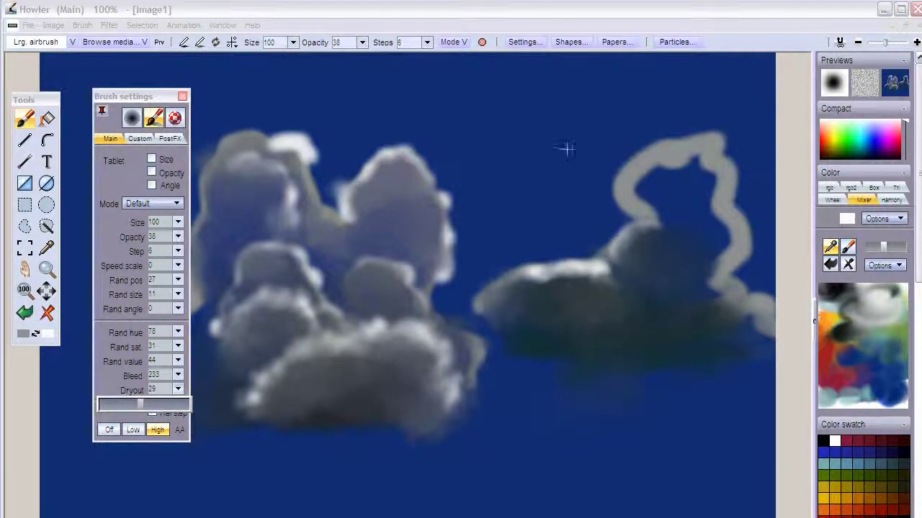
{"action": "left_click", "coordinate": [541, 190]}
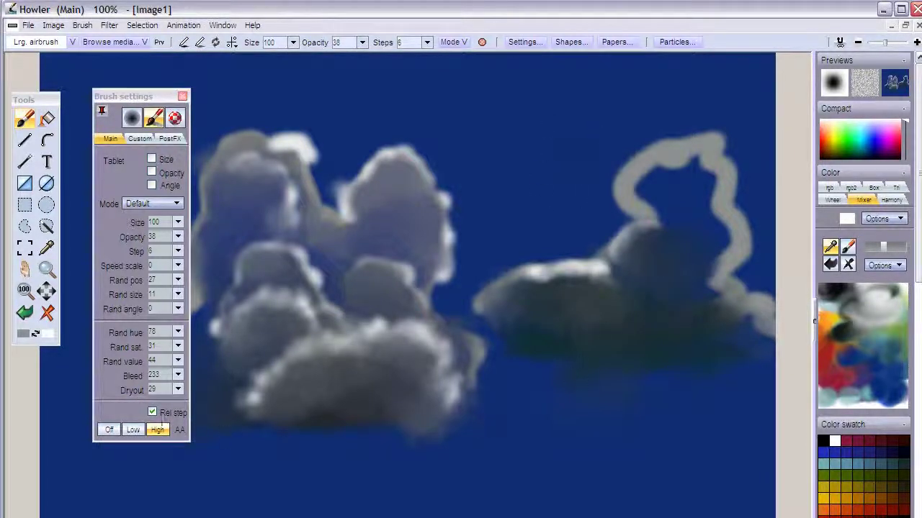
- Set the brush's dryout to 4 and paint a broad white puffy patch below the right cloud's dark base
{"action": "left_click", "coordinate": [178, 388]}
{"action": "left_click", "coordinate": [116, 404]}
{"action": "left_click_drag", "start_coordinate": [117, 404], "coordinate": [106, 404]}
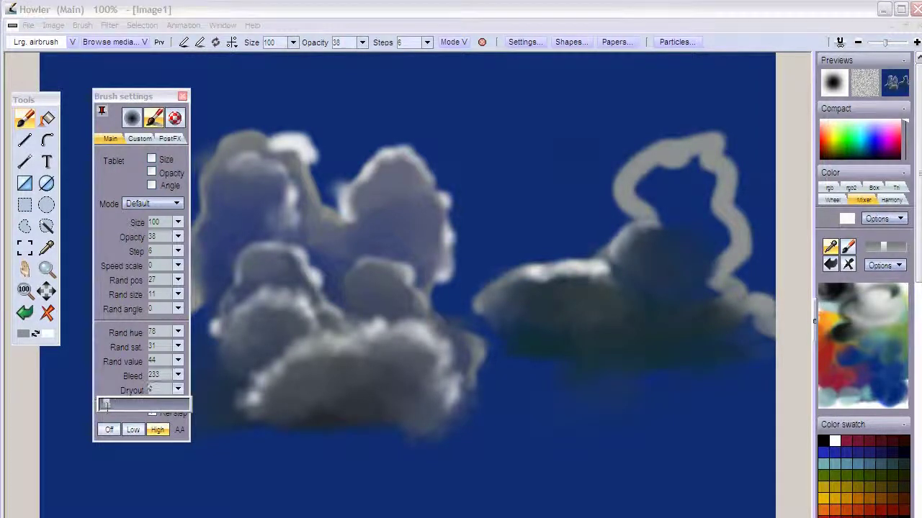
{"action": "left_click", "coordinate": [672, 289]}
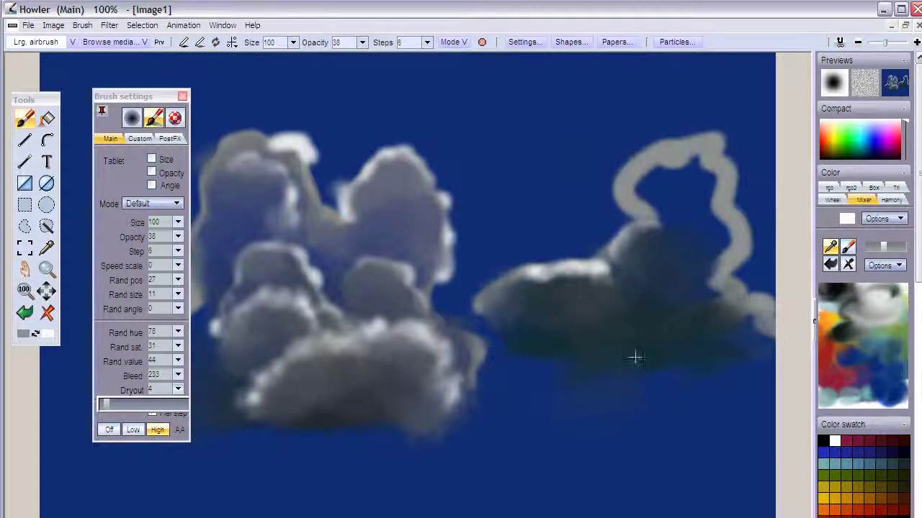
{"action": "mouse_move", "coordinate": [670, 338]}
{"action": "left_mouse_down"}
{"action": "mouse_move", "coordinate": [540, 424]}
{"action": "mouse_move", "coordinate": [726, 373]}
{"action": "mouse_move", "coordinate": [623, 422]}
{"action": "mouse_move", "coordinate": [580, 416]}
{"action": "mouse_move", "coordinate": [539, 436]}
{"action": "mouse_move", "coordinate": [691, 439]}
{"action": "mouse_move", "coordinate": [669, 363]}
{"action": "mouse_move", "coordinate": [612, 369]}
{"action": "left_mouse_up"}
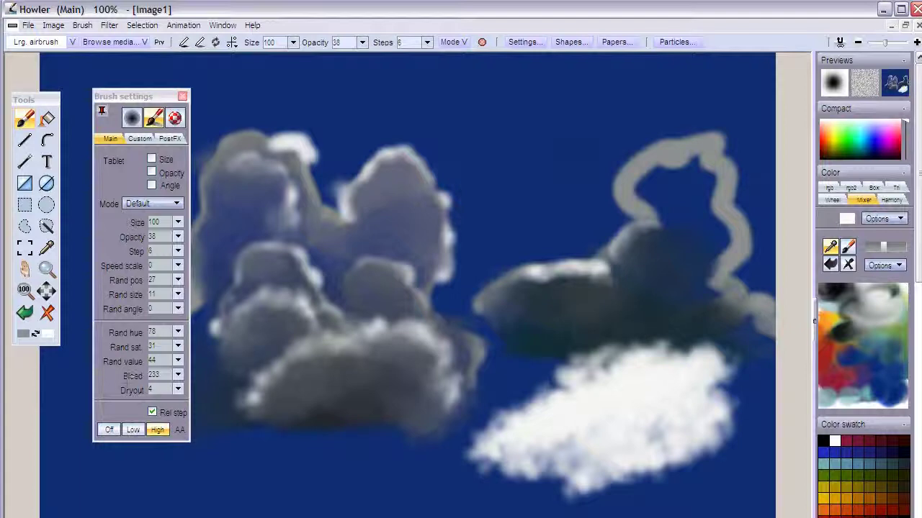
{"action": "mouse_move", "coordinate": [525, 432]}
{"action": "left_mouse_down"}
{"action": "mouse_move", "coordinate": [504, 421]}
{"action": "mouse_move", "coordinate": [576, 382]}
{"action": "left_mouse_up"}
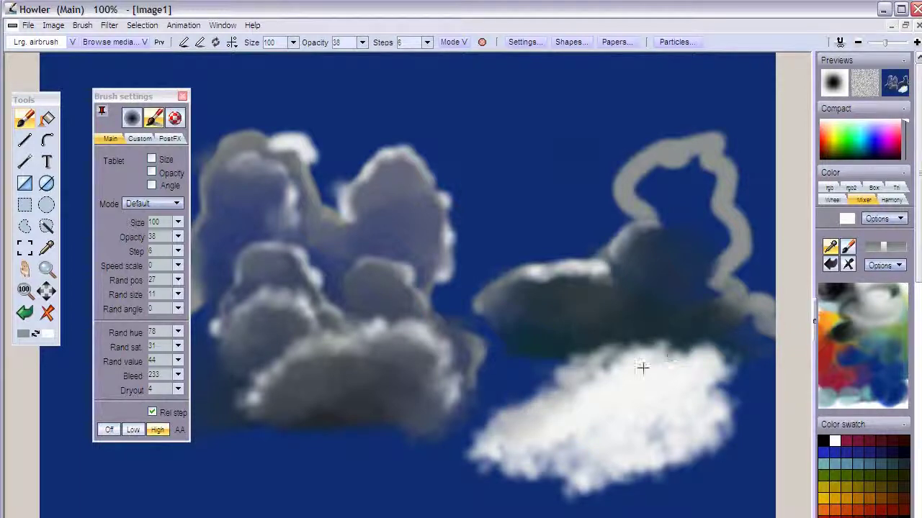
- Set the brush's dryout to 0 and blend the white patch into the right cloud's grey body and the left cloud's base
{"action": "left_click", "coordinate": [177, 390]}
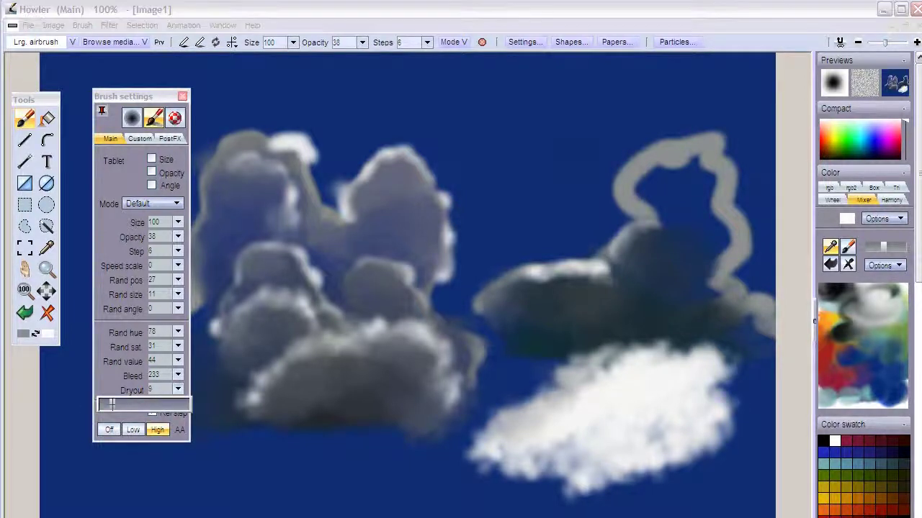
{"action": "mouse_move", "coordinate": [593, 421]}
{"action": "left_mouse_down"}
{"action": "mouse_move", "coordinate": [533, 389]}
{"action": "mouse_move", "coordinate": [662, 346]}
{"action": "mouse_move", "coordinate": [734, 364]}
{"action": "mouse_move", "coordinate": [696, 467]}
{"action": "mouse_move", "coordinate": [448, 457]}
{"action": "mouse_move", "coordinate": [591, 410]}
{"action": "left_mouse_up"}
{"action": "mouse_move", "coordinate": [568, 468]}
{"action": "left_mouse_down"}
{"action": "mouse_move", "coordinate": [644, 500]}
{"action": "mouse_move", "coordinate": [718, 449]}
{"action": "mouse_move", "coordinate": [720, 382]}
{"action": "left_mouse_up"}
{"action": "mouse_move", "coordinate": [693, 293]}
{"action": "left_mouse_down"}
{"action": "mouse_move", "coordinate": [680, 177]}
{"action": "mouse_move", "coordinate": [648, 305]}
{"action": "mouse_move", "coordinate": [657, 329]}
{"action": "mouse_move", "coordinate": [619, 353]}
{"action": "mouse_move", "coordinate": [670, 230]}
{"action": "mouse_move", "coordinate": [720, 345]}
{"action": "mouse_move", "coordinate": [742, 270]}
{"action": "mouse_move", "coordinate": [691, 209]}
{"action": "mouse_move", "coordinate": [633, 165]}
{"action": "mouse_move", "coordinate": [753, 160]}
{"action": "mouse_move", "coordinate": [749, 238]}
{"action": "mouse_move", "coordinate": [673, 323]}
{"action": "mouse_move", "coordinate": [655, 216]}
{"action": "mouse_move", "coordinate": [648, 288]}
{"action": "mouse_move", "coordinate": [757, 352]}
{"action": "mouse_move", "coordinate": [727, 389]}
{"action": "mouse_move", "coordinate": [511, 403]}
{"action": "mouse_move", "coordinate": [569, 367]}
{"action": "mouse_move", "coordinate": [533, 411]}
{"action": "mouse_move", "coordinate": [587, 382]}
{"action": "mouse_move", "coordinate": [507, 360]}
{"action": "mouse_move", "coordinate": [525, 344]}
{"action": "mouse_move", "coordinate": [508, 381]}
{"action": "mouse_move", "coordinate": [576, 410]}
{"action": "mouse_move", "coordinate": [545, 374]}
{"action": "mouse_move", "coordinate": [616, 317]}
{"action": "mouse_move", "coordinate": [648, 388]}
{"action": "mouse_move", "coordinate": [533, 304]}
{"action": "mouse_move", "coordinate": [499, 304]}
{"action": "mouse_move", "coordinate": [450, 355]}
{"action": "mouse_move", "coordinate": [576, 447]}
{"action": "mouse_move", "coordinate": [713, 452]}
{"action": "mouse_move", "coordinate": [397, 384]}
{"action": "mouse_move", "coordinate": [200, 434]}
{"action": "mouse_move", "coordinate": [408, 442]}
{"action": "left_mouse_up"}
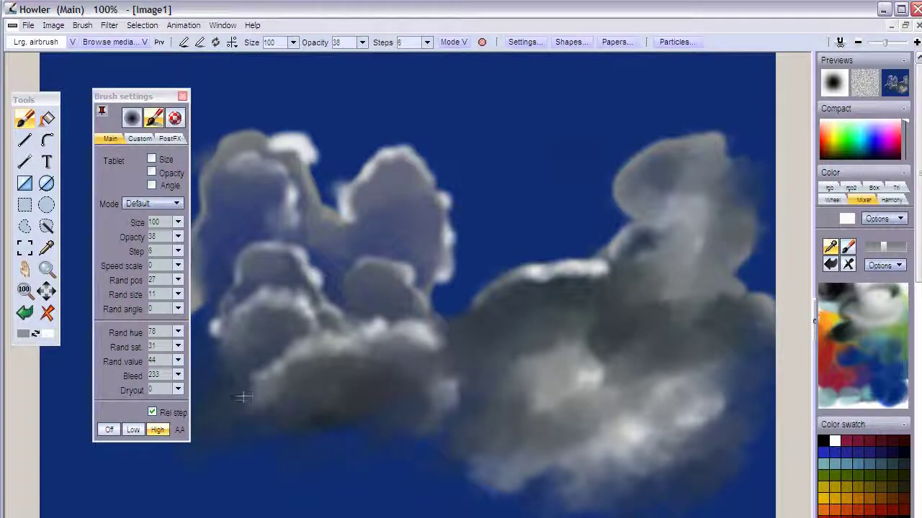
- Set the brush's random position to 0 and blend grey shading into the left cloud's small middle puff and its right-hand tower
{"action": "left_click", "coordinate": [177, 281]}
{"action": "left_click_drag", "start_coordinate": [106, 295], "coordinate": [102, 296]}
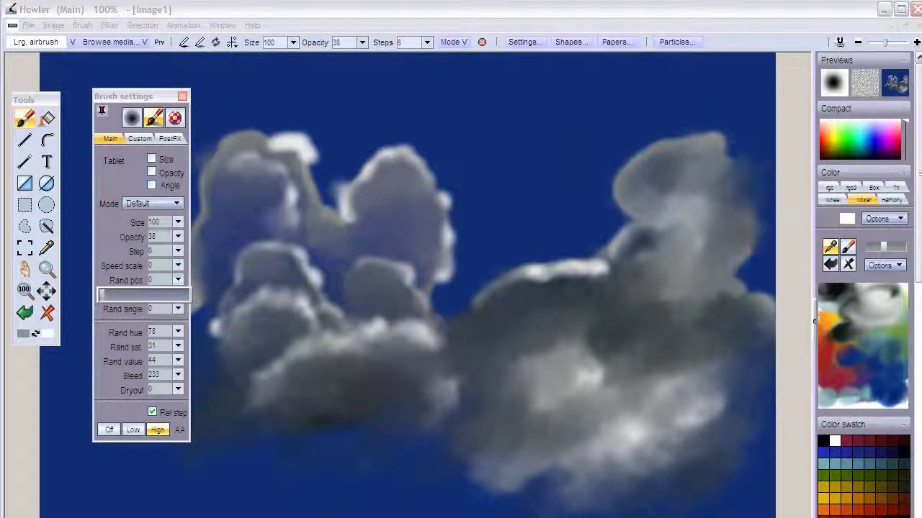
{"action": "mouse_move", "coordinate": [238, 266]}
{"action": "left_mouse_down"}
{"action": "mouse_move", "coordinate": [249, 237]}
{"action": "mouse_move", "coordinate": [270, 241]}
{"action": "mouse_move", "coordinate": [272, 252]}
{"action": "mouse_move", "coordinate": [242, 279]}
{"action": "mouse_move", "coordinate": [236, 268]}
{"action": "mouse_move", "coordinate": [293, 270]}
{"action": "left_mouse_up"}
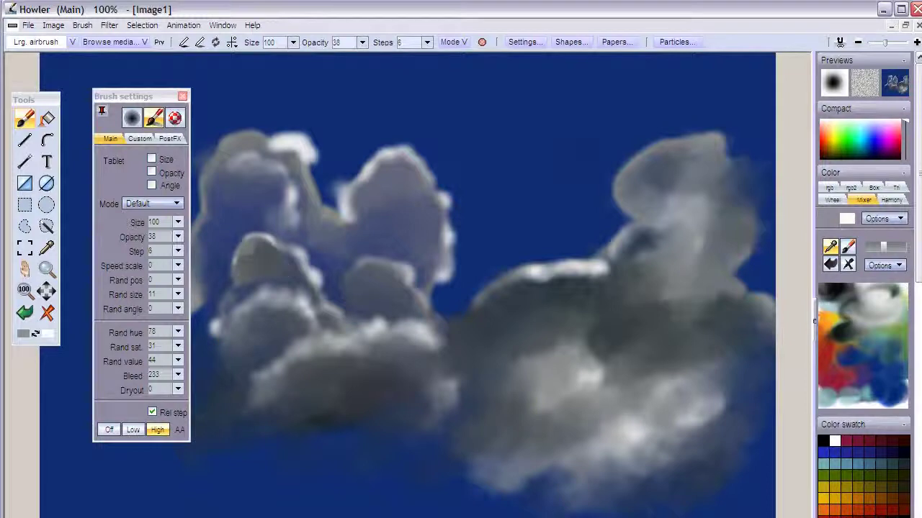
{"action": "mouse_move", "coordinate": [360, 212]}
{"action": "left_mouse_down"}
{"action": "mouse_move", "coordinate": [332, 193]}
{"action": "mouse_move", "coordinate": [382, 147]}
{"action": "mouse_move", "coordinate": [430, 185]}
{"action": "mouse_move", "coordinate": [445, 216]}
{"action": "mouse_move", "coordinate": [409, 202]}
{"action": "mouse_move", "coordinate": [404, 157]}
{"action": "mouse_move", "coordinate": [376, 153]}
{"action": "mouse_move", "coordinate": [375, 176]}
{"action": "mouse_move", "coordinate": [347, 204]}
{"action": "mouse_move", "coordinate": [344, 231]}
{"action": "mouse_move", "coordinate": [398, 213]}
{"action": "left_mouse_up"}
- Set the brush's size to 25 and opacity to 255, and try it on the right cloud's upper edge
{"action": "left_click", "coordinate": [293, 42]}
{"action": "left_click_drag", "start_coordinate": [297, 57], "coordinate": [250, 69]}
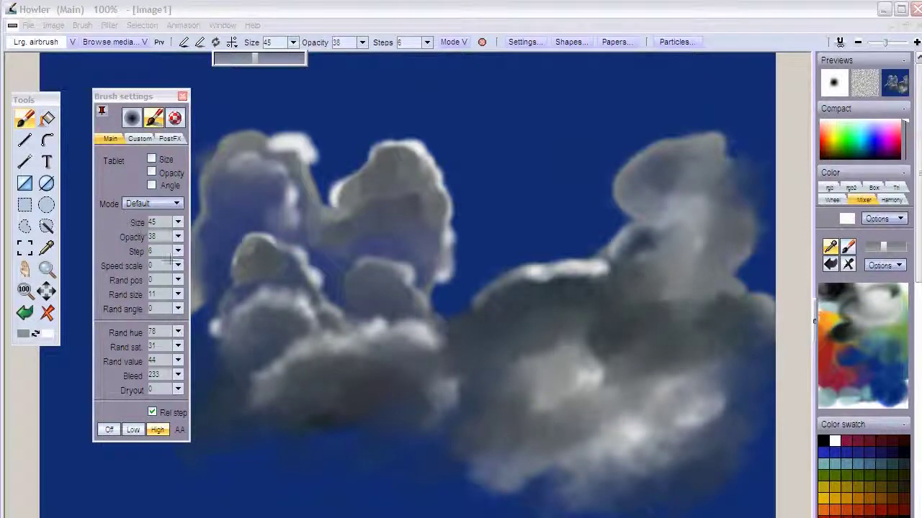
{"action": "left_click", "coordinate": [175, 222]}
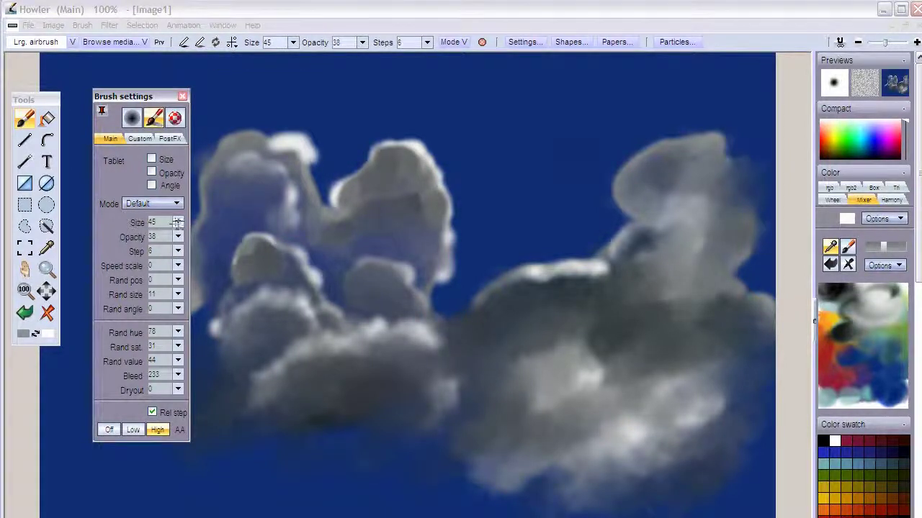
{"action": "left_click", "coordinate": [176, 223]}
{"action": "left_click_drag", "start_coordinate": [139, 237], "coordinate": [121, 238]}
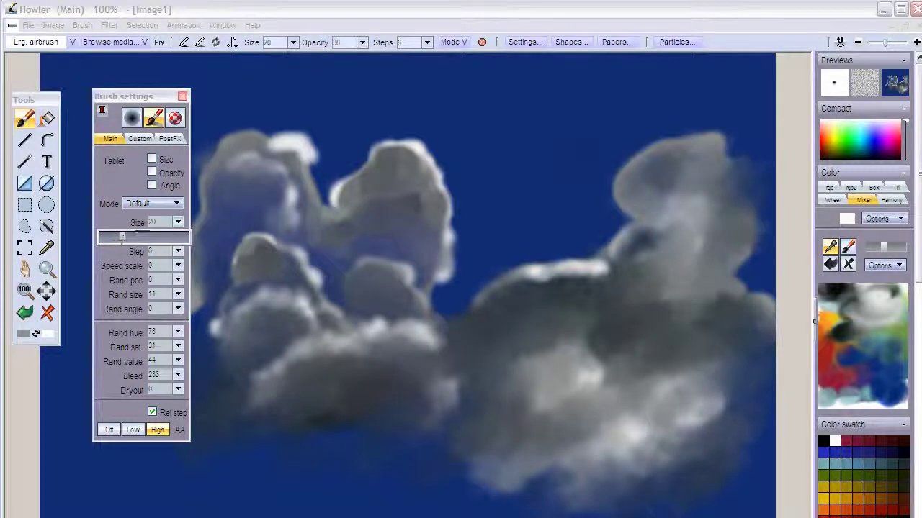
{"action": "left_click", "coordinate": [652, 157]}
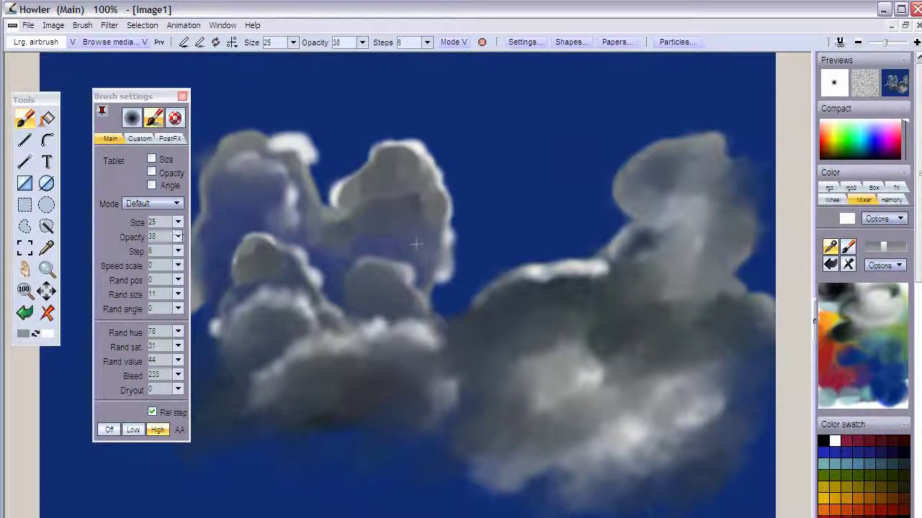
{"action": "left_click", "coordinate": [178, 237]}
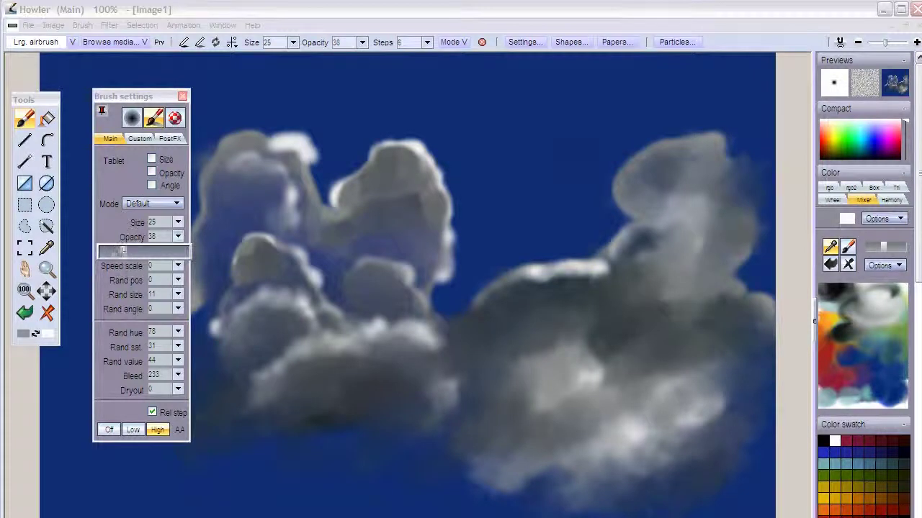
{"action": "left_click", "coordinate": [362, 42]}
{"action": "left_click", "coordinate": [361, 42]}
{"action": "left_click_drag", "start_coordinate": [308, 58], "coordinate": [376, 59]}
{"action": "left_click", "coordinate": [610, 263]}
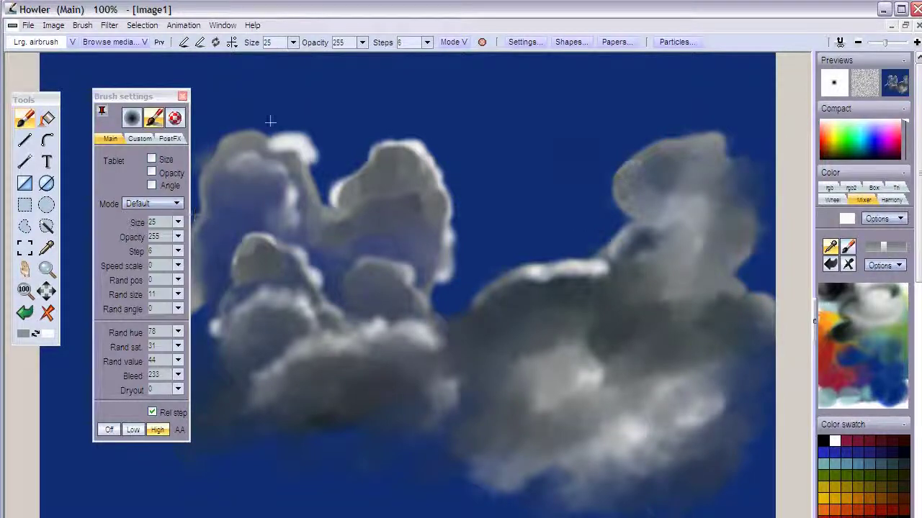
- Set the brush's size to 53 and stroke down the left edge of the right cloud's upper tower
{"action": "left_click", "coordinate": [293, 41]}
{"action": "left_click_drag", "start_coordinate": [216, 57], "coordinate": [260, 58]}
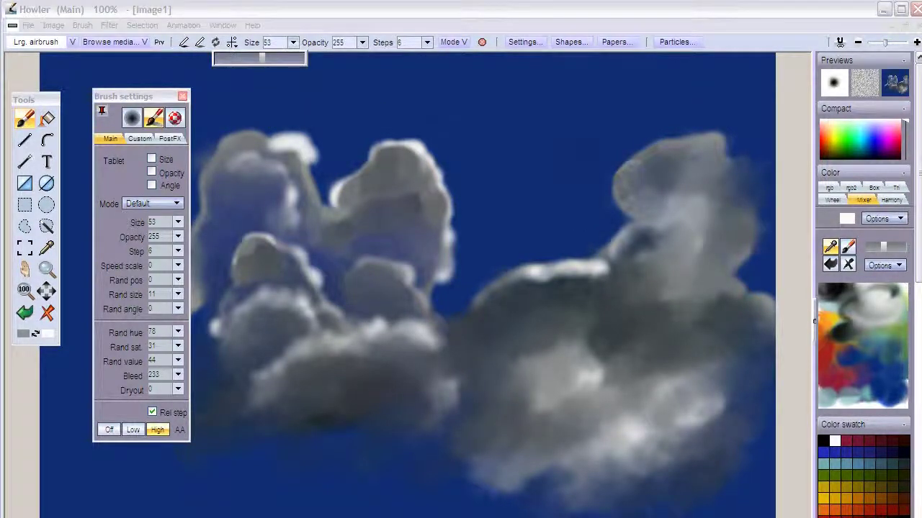
{"action": "mouse_move", "coordinate": [634, 155]}
{"action": "left_mouse_down"}
{"action": "mouse_move", "coordinate": [625, 202]}
{"action": "mouse_move", "coordinate": [641, 236]}
{"action": "mouse_move", "coordinate": [621, 259]}
{"action": "left_mouse_up"}
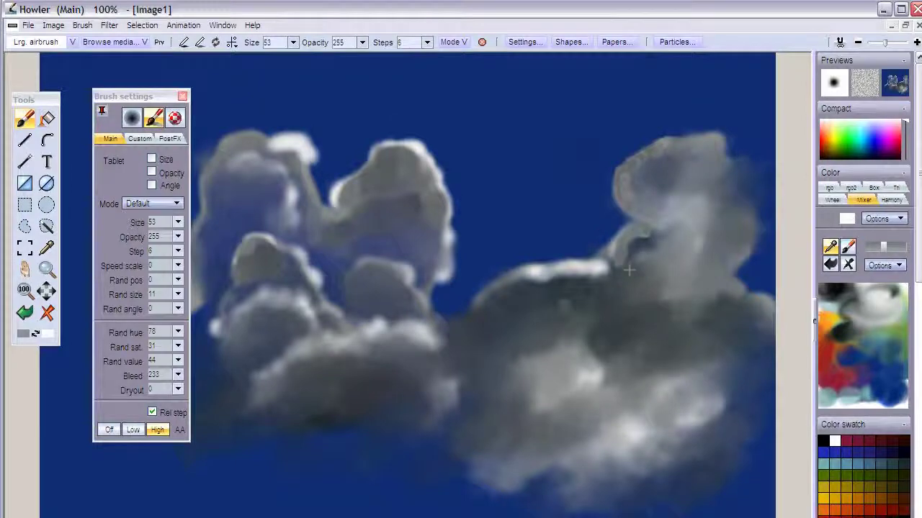
- Paint a solid white rim and dark grey shading on the right cloud's upper-left puff using colours picked from the mixer
{"action": "left_click", "coordinate": [878, 298]}
{"action": "mouse_move", "coordinate": [651, 146]}
{"action": "left_mouse_down"}
{"action": "mouse_move", "coordinate": [627, 158]}
{"action": "mouse_move", "coordinate": [614, 188]}
{"action": "mouse_move", "coordinate": [637, 216]}
{"action": "mouse_move", "coordinate": [613, 198]}
{"action": "left_mouse_up"}
{"action": "left_click", "coordinate": [829, 288]}
{"action": "mouse_move", "coordinate": [632, 158]}
{"action": "left_mouse_down"}
{"action": "mouse_move", "coordinate": [619, 180]}
{"action": "mouse_move", "coordinate": [623, 203]}
{"action": "mouse_move", "coordinate": [655, 220]}
{"action": "left_mouse_up"}
{"action": "mouse_move", "coordinate": [666, 168]}
{"action": "left_mouse_down"}
{"action": "mouse_move", "coordinate": [625, 154]}
{"action": "mouse_move", "coordinate": [612, 196]}
{"action": "left_mouse_up"}
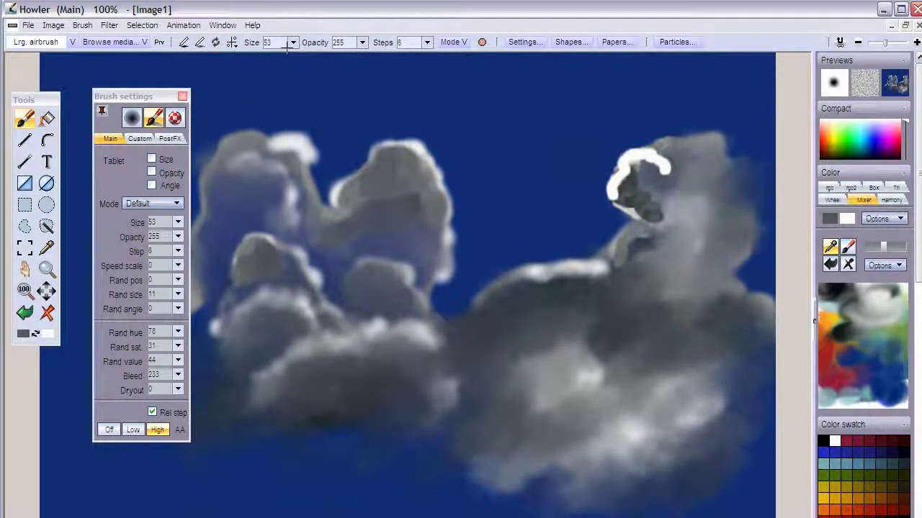
- Set the brush's steps to 49 and its opacity to 115
{"action": "left_click", "coordinate": [427, 42]}
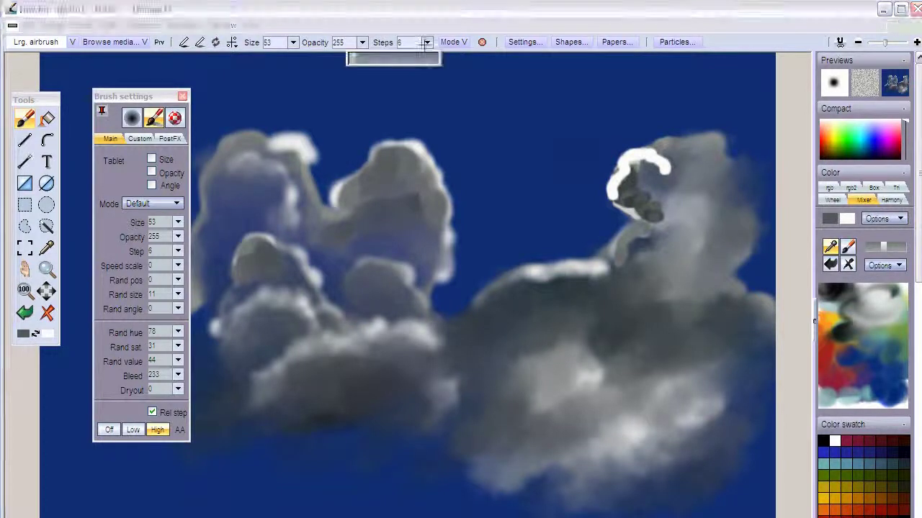
{"action": "left_click", "coordinate": [366, 58]}
{"action": "mouse_move", "coordinate": [358, 60]}
{"action": "left_mouse_down"}
{"action": "mouse_move", "coordinate": [375, 60]}
{"action": "mouse_move", "coordinate": [364, 52]}
{"action": "mouse_move", "coordinate": [325, 59]}
{"action": "left_mouse_up"}
{"action": "left_click", "coordinate": [362, 42]}
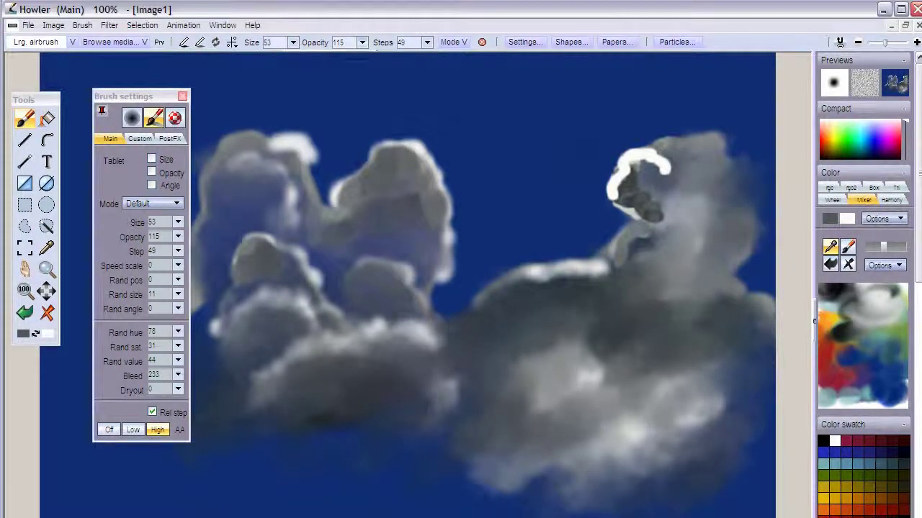
- Dab rough white highlights along the right cloud's top edge and around the crest of the left cloud's right-hand tower
{"action": "mouse_move", "coordinate": [661, 134]}
{"action": "left_mouse_down"}
{"action": "mouse_move", "coordinate": [745, 153]}
{"action": "mouse_move", "coordinate": [742, 171]}
{"action": "mouse_move", "coordinate": [669, 136]}
{"action": "mouse_move", "coordinate": [648, 141]}
{"action": "mouse_move", "coordinate": [720, 147]}
{"action": "mouse_move", "coordinate": [740, 167]}
{"action": "left_mouse_up"}
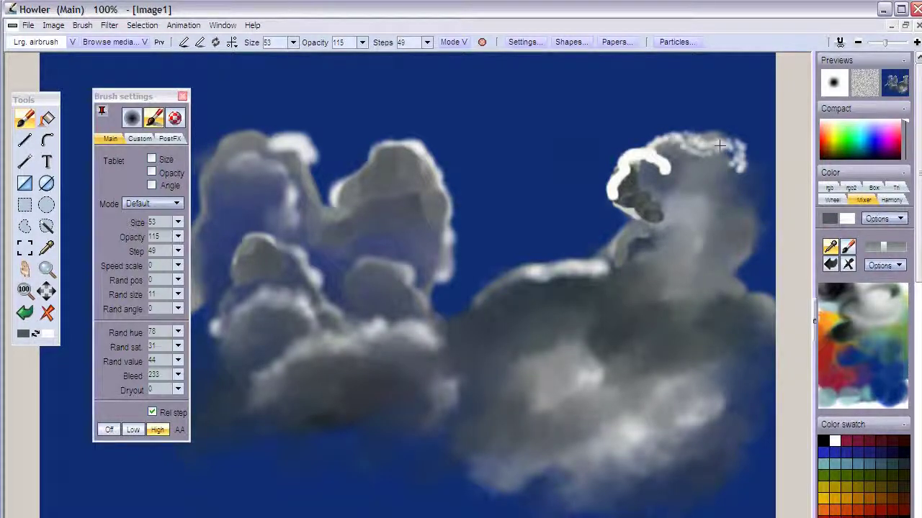
{"action": "mouse_move", "coordinate": [673, 135]}
{"action": "left_mouse_down"}
{"action": "mouse_move", "coordinate": [656, 144]}
{"action": "mouse_move", "coordinate": [677, 155]}
{"action": "left_mouse_up"}
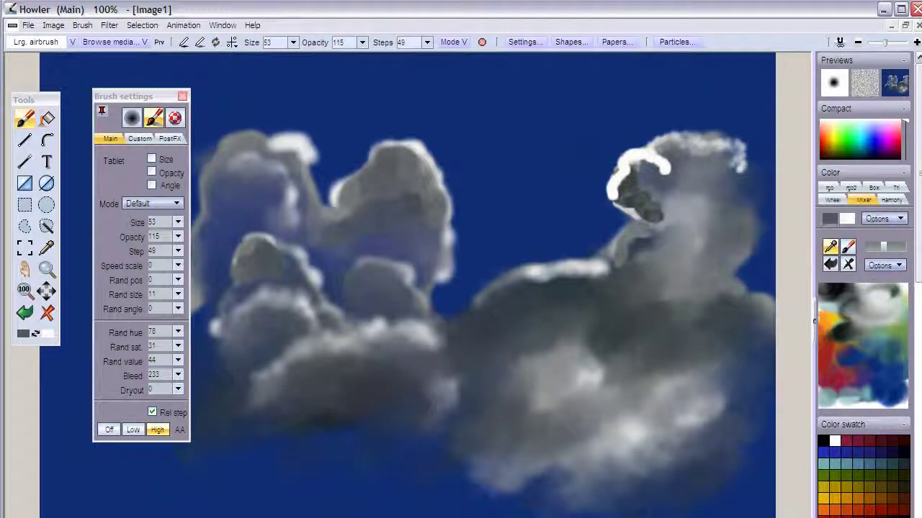
{"action": "left_click_drag", "start_coordinate": [408, 146], "coordinate": [387, 141]}
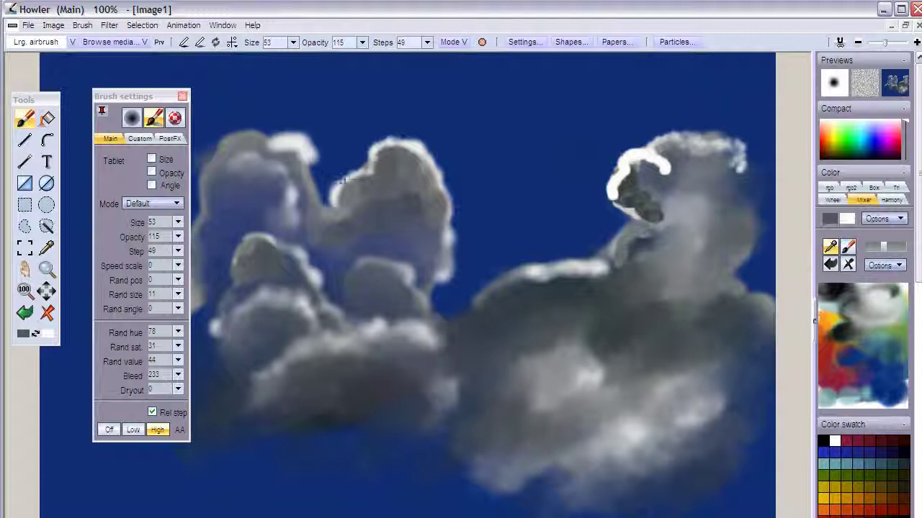
{"action": "left_click_drag", "start_coordinate": [349, 178], "coordinate": [373, 160]}
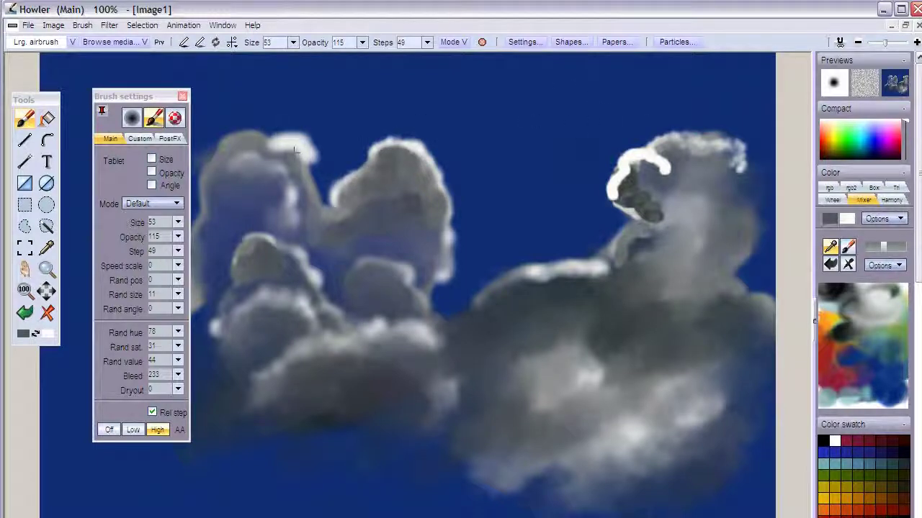
- Move the brush settings clear of the left cloud, choose the medium airbrush and set its mode to Paint smear
{"action": "mouse_move", "coordinate": [144, 96]}
{"action": "left_mouse_down"}
{"action": "mouse_move", "coordinate": [116, 120]}
{"action": "mouse_move", "coordinate": [134, 128]}
{"action": "left_mouse_up"}
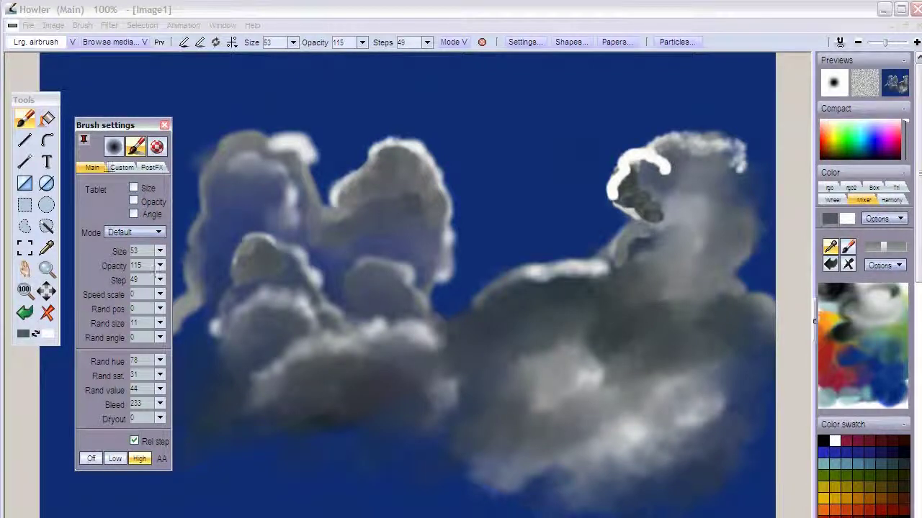
{"action": "left_click", "coordinate": [72, 41]}
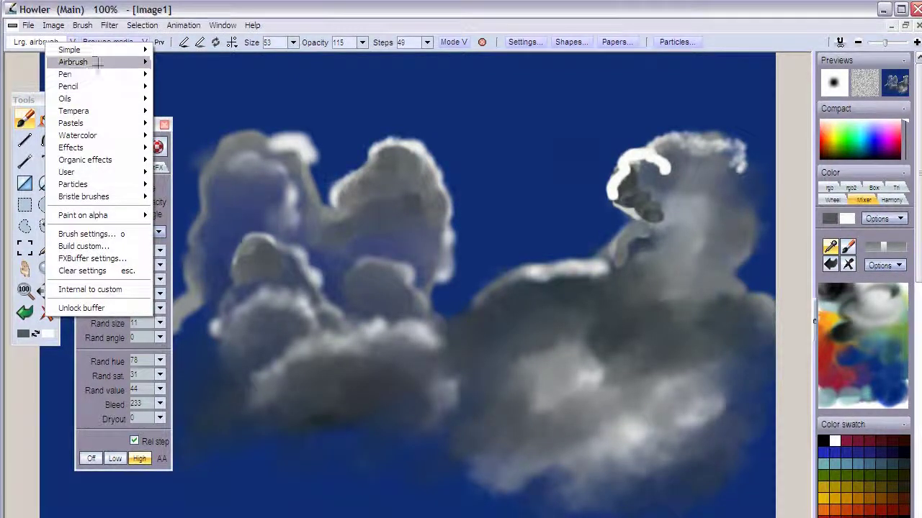
{"action": "mouse_move", "coordinate": [108, 62]}
{"action": "left_click", "coordinate": [185, 74]}
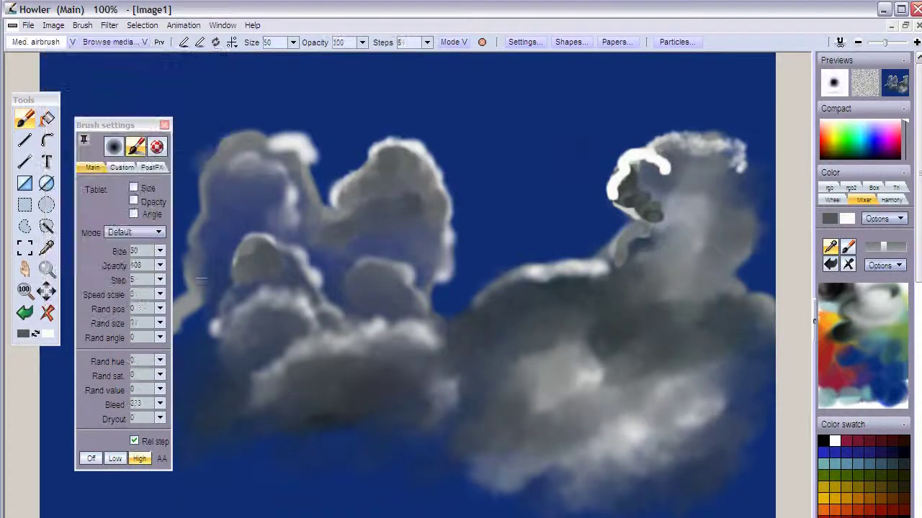
{"action": "left_click", "coordinate": [158, 232]}
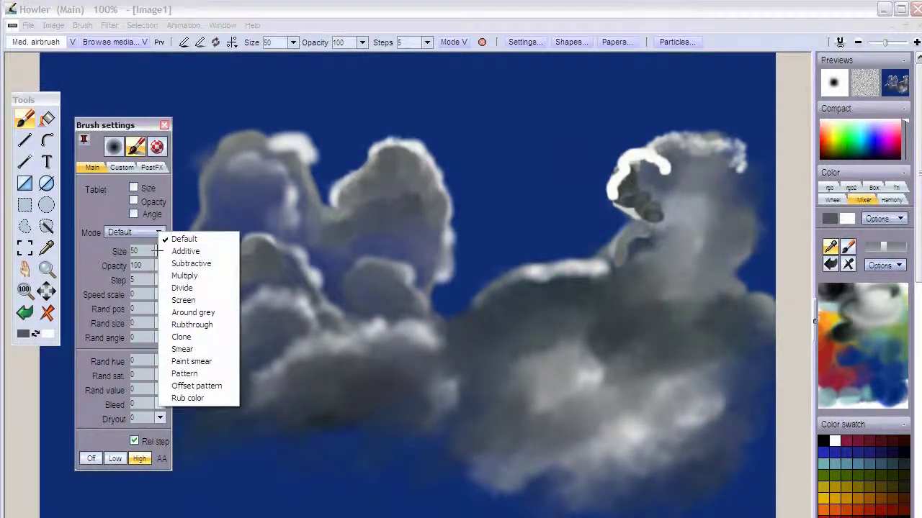
{"action": "left_click", "coordinate": [191, 361]}
- Smear the crest of the left cloud's right-hand tower sideways and dab it with a near-white picked from the mixer
{"action": "left_click_drag", "start_coordinate": [391, 140], "coordinate": [414, 139]}
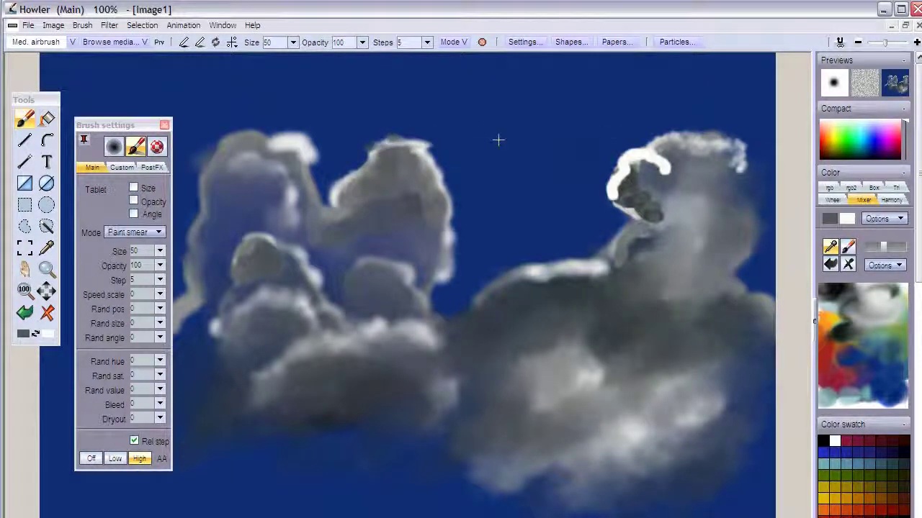
{"action": "left_click_drag", "start_coordinate": [344, 154], "coordinate": [436, 140]}
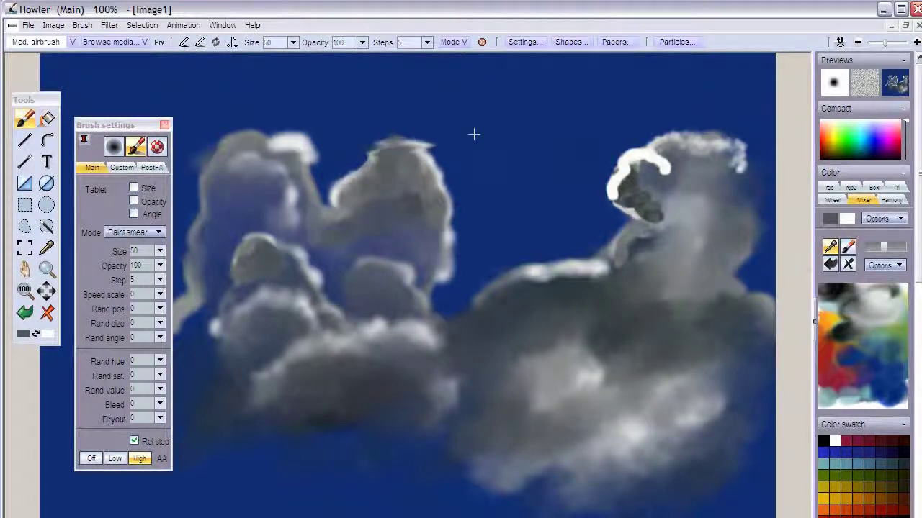
{"action": "left_click_drag", "start_coordinate": [374, 144], "coordinate": [420, 142]}
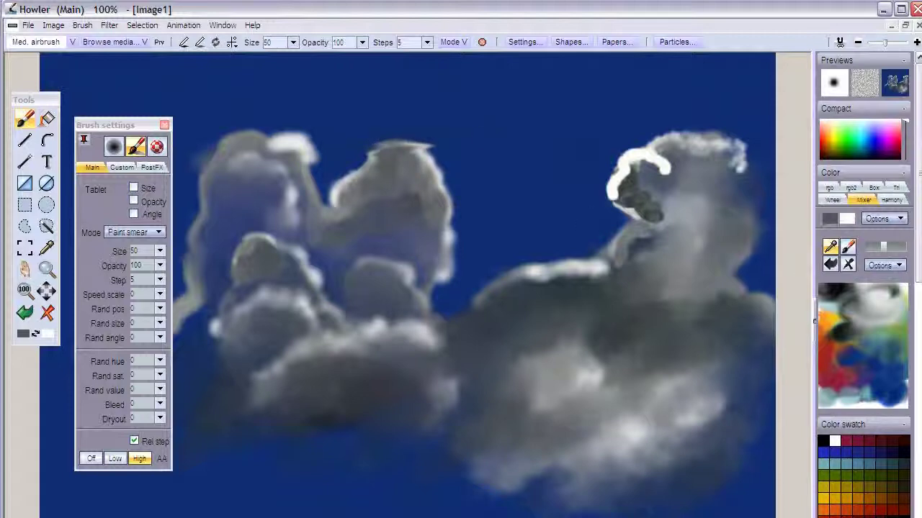
{"action": "left_click", "coordinate": [883, 298]}
{"action": "mouse_move", "coordinate": [413, 142]}
{"action": "left_mouse_down"}
{"action": "mouse_move", "coordinate": [397, 143]}
{"action": "mouse_move", "coordinate": [443, 145]}
{"action": "mouse_move", "coordinate": [389, 143]}
{"action": "left_mouse_up"}
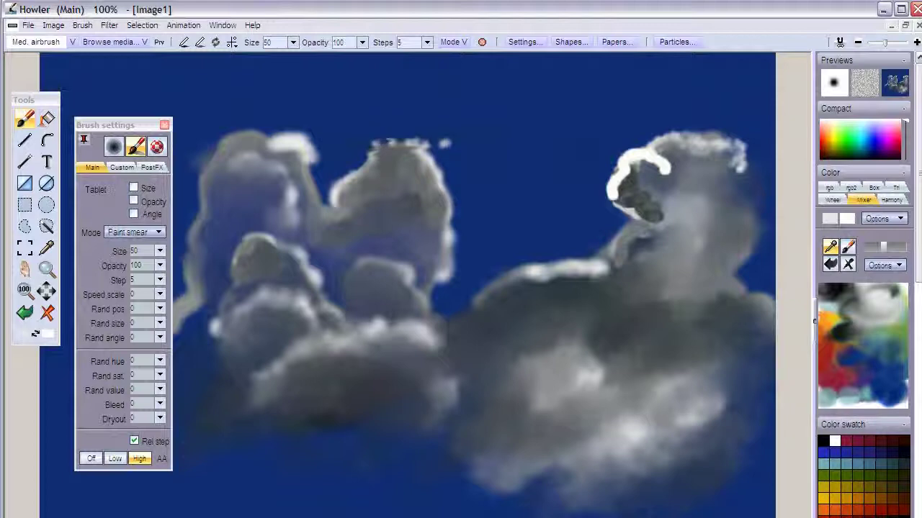
- Set the brush's opacity to 199 and size to 80, and smear the tower's crest out into a pointed wisp
{"action": "left_click", "coordinate": [363, 43]}
{"action": "left_click", "coordinate": [328, 56]}
{"action": "left_click", "coordinate": [352, 55]}
{"action": "left_click", "coordinate": [293, 42]}
{"action": "left_click", "coordinate": [293, 42]}
{"action": "left_click", "coordinate": [286, 58]}
{"action": "left_click", "coordinate": [401, 154]}
{"action": "left_click_drag", "start_coordinate": [381, 148], "coordinate": [479, 144]}
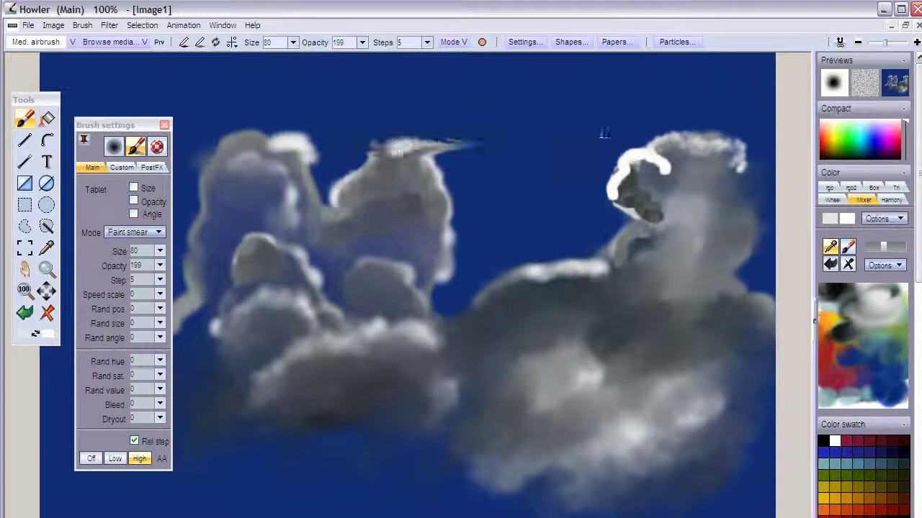
- Set the brush's opacity to 255 and smear long, thin wisps across the sky from the left cloud's top towards the right cloud
{"action": "left_click", "coordinate": [362, 42]}
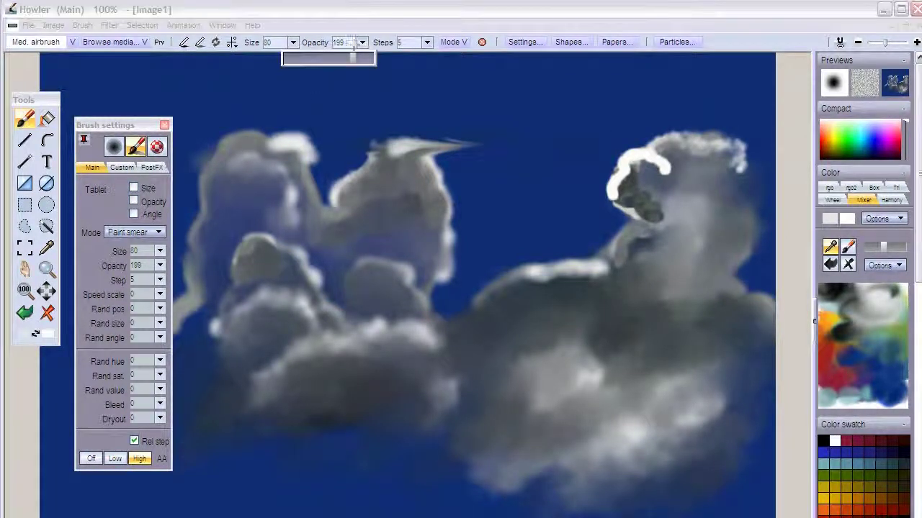
{"action": "left_click_drag", "start_coordinate": [355, 57], "coordinate": [391, 56]}
{"action": "left_click_drag", "start_coordinate": [377, 139], "coordinate": [705, 109]}
{"action": "left_click_drag", "start_coordinate": [377, 127], "coordinate": [605, 132]}
{"action": "left_click_drag", "start_coordinate": [426, 136], "coordinate": [307, 147]}
{"action": "left_click_drag", "start_coordinate": [414, 131], "coordinate": [289, 142]}
{"action": "left_click_drag", "start_coordinate": [462, 125], "coordinate": [336, 134]}
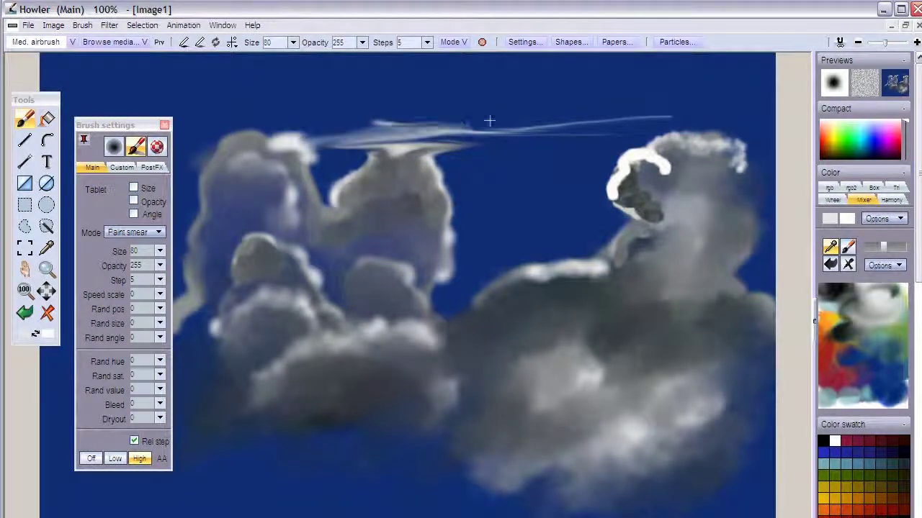
{"action": "left_click_drag", "start_coordinate": [401, 130], "coordinate": [576, 114]}
{"action": "left_click_drag", "start_coordinate": [445, 128], "coordinate": [620, 126]}
{"action": "mouse_move", "coordinate": [483, 133]}
{"action": "left_mouse_down"}
{"action": "mouse_move", "coordinate": [490, 144]}
{"action": "mouse_move", "coordinate": [302, 130]}
{"action": "left_mouse_up"}
{"action": "left_click_drag", "start_coordinate": [389, 126], "coordinate": [208, 144]}
{"action": "mouse_move", "coordinate": [349, 141]}
{"action": "left_mouse_down"}
{"action": "mouse_move", "coordinate": [598, 132]}
{"action": "mouse_move", "coordinate": [673, 117]}
{"action": "left_mouse_up"}
{"action": "mouse_move", "coordinate": [511, 141]}
{"action": "left_mouse_down"}
{"action": "mouse_move", "coordinate": [535, 144]}
{"action": "mouse_move", "coordinate": [432, 148]}
{"action": "mouse_move", "coordinate": [550, 137]}
{"action": "left_mouse_up"}
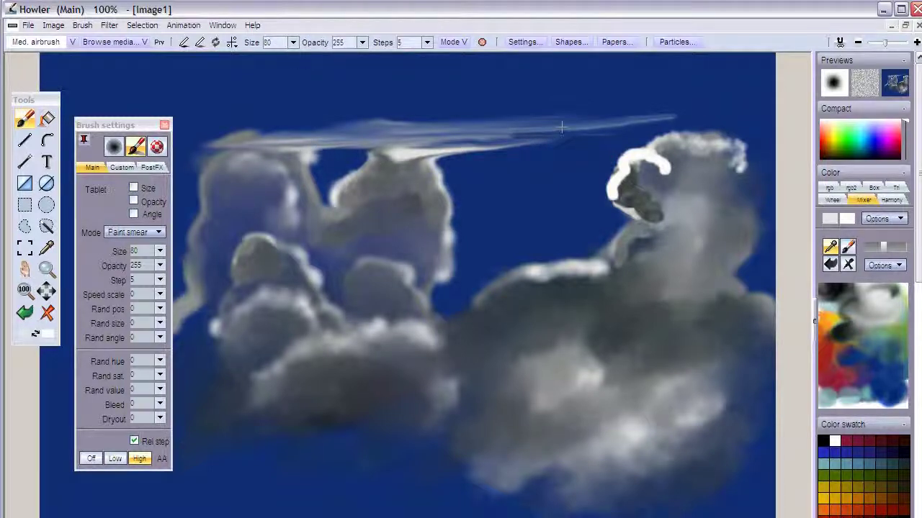
- Smear another wisp back along the upper streaks and a long thin one from the left cloud's right-hand tower to the right cloud
{"action": "left_click_drag", "start_coordinate": [435, 121], "coordinate": [263, 128]}
{"action": "mouse_move", "coordinate": [450, 241]}
{"action": "left_mouse_down"}
{"action": "mouse_move", "coordinate": [490, 223]}
{"action": "mouse_move", "coordinate": [403, 237]}
{"action": "mouse_move", "coordinate": [569, 220]}
{"action": "mouse_move", "coordinate": [396, 236]}
{"action": "mouse_move", "coordinate": [615, 217]}
{"action": "left_mouse_up"}
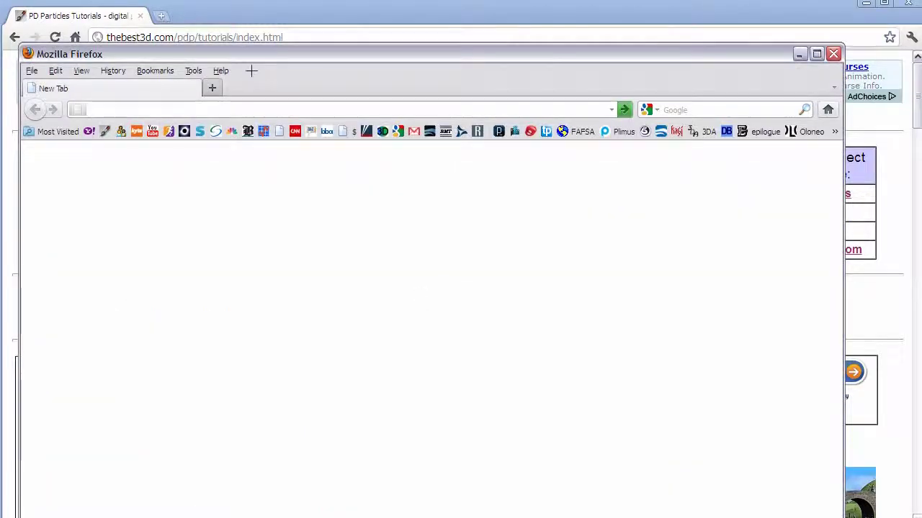
- Switch to Firefox, open The Klipsi Show storm site and examine its lightning and thunderstorm footage
{"action": "left_click_drag", "start_coordinate": [252, 71], "coordinate": [254, 16]}
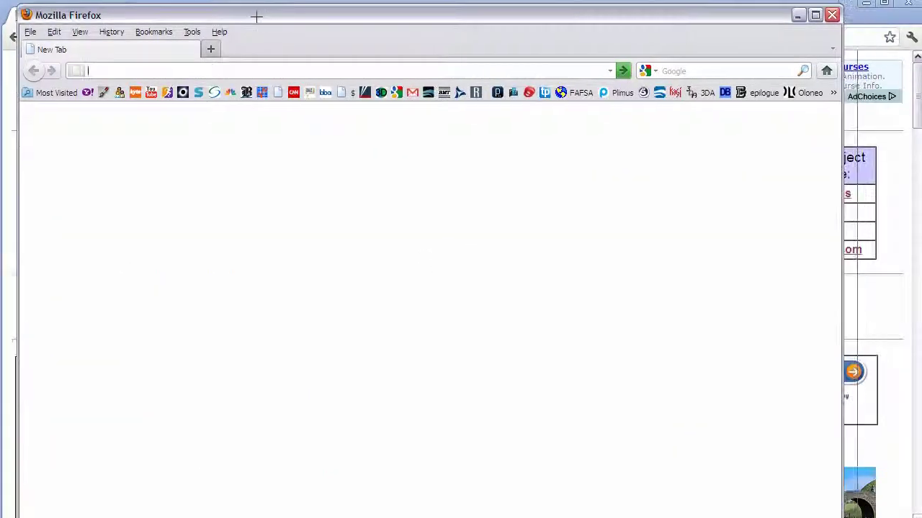
{"action": "left_click", "coordinate": [182, 94]}
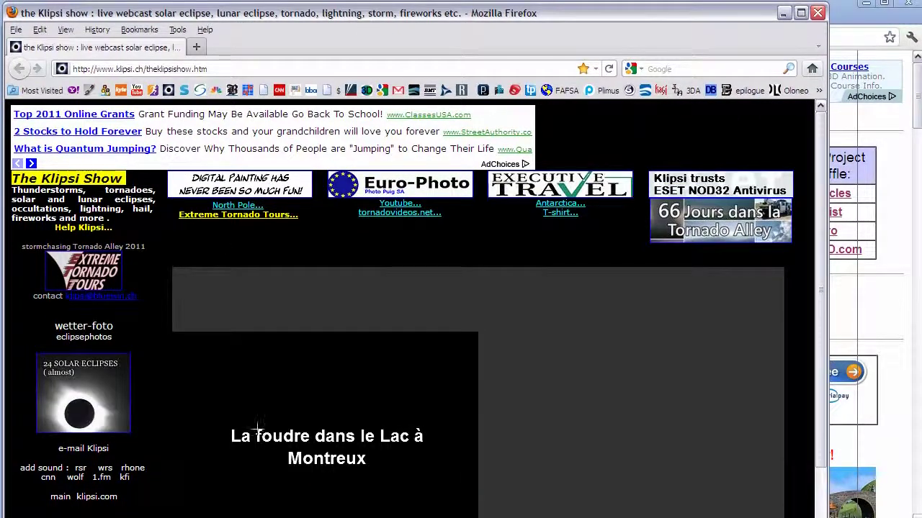
{"action": "left_click_drag", "start_coordinate": [823, 179], "coordinate": [486, 345]}
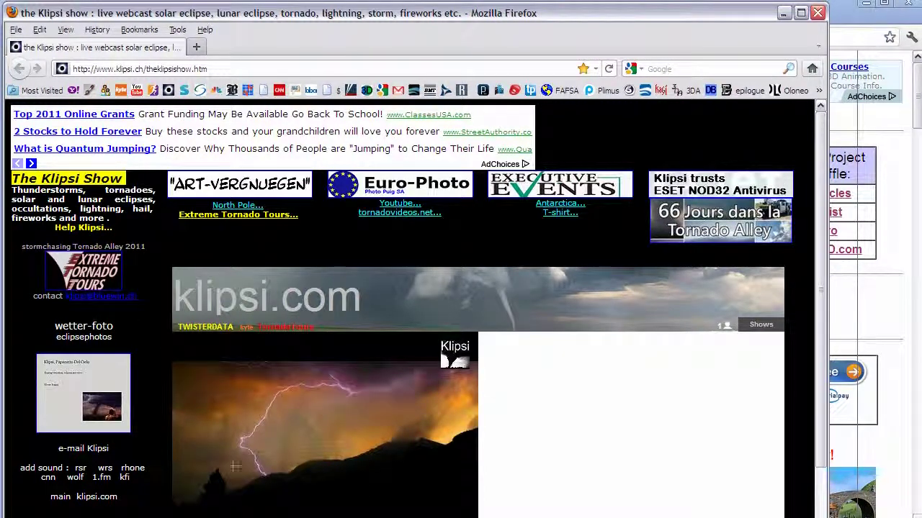
{"action": "scroll", "coordinate": [817, 252], "scroll_direction": "down", "scroll_amount": 1}
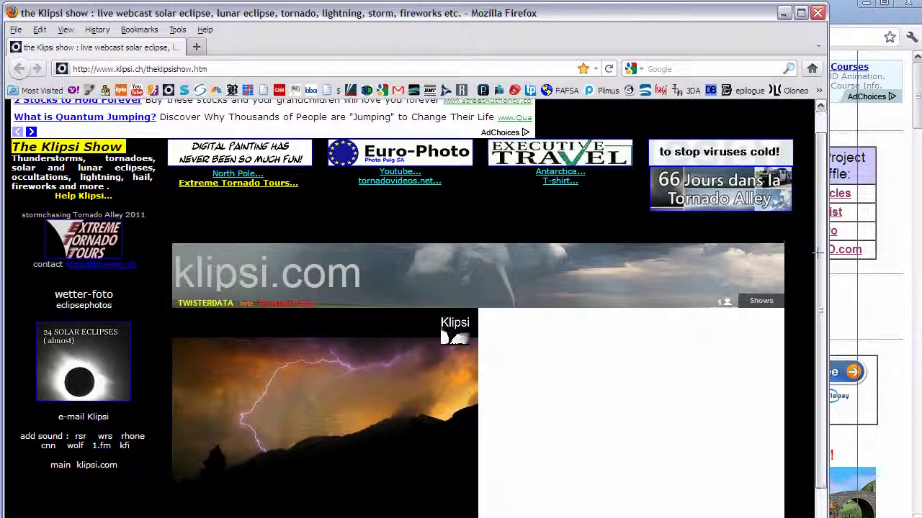
{"action": "scroll", "coordinate": [817, 252], "scroll_direction": "down", "scroll_amount": 6}
{"action": "scroll", "coordinate": [720, 150], "scroll_direction": "up", "scroll_amount": 7}
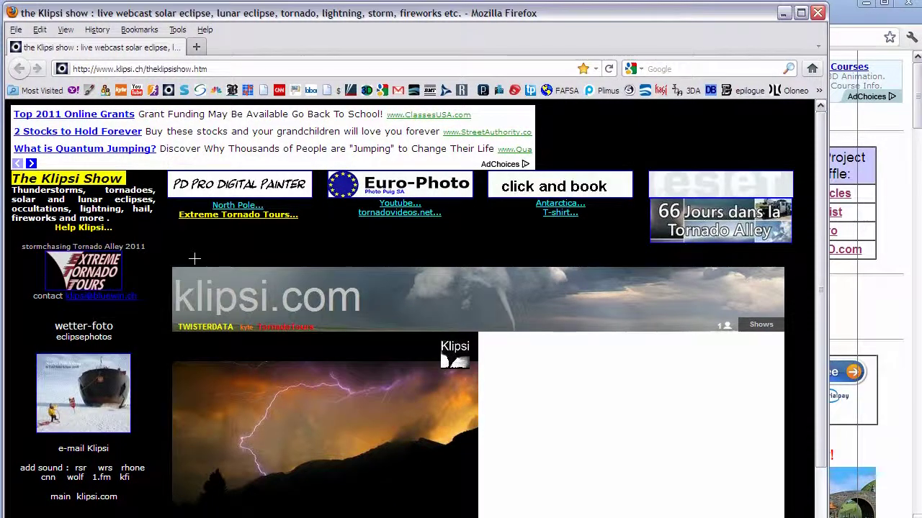
{"action": "double_click", "coordinate": [64, 199]}
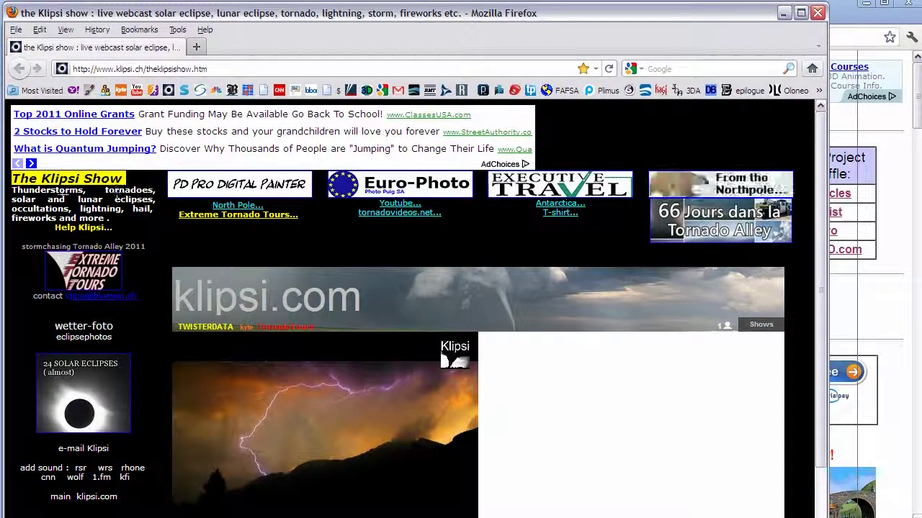
{"action": "left_click", "coordinate": [65, 193]}
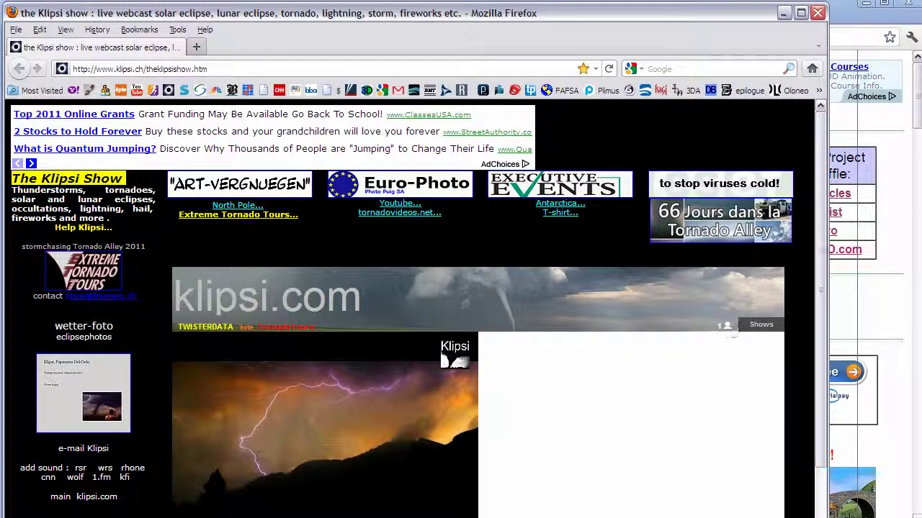
{"action": "mouse_move", "coordinate": [821, 257]}
{"action": "left_mouse_down"}
{"action": "mouse_move", "coordinate": [822, 311]}
{"action": "mouse_move", "coordinate": [821, 256]}
{"action": "left_mouse_up"}
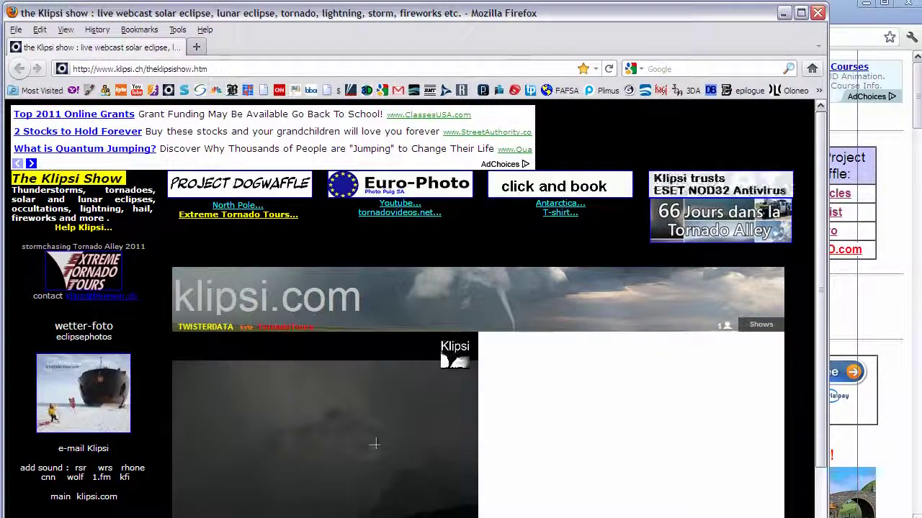
{"action": "left_click_drag", "start_coordinate": [818, 288], "coordinate": [708, 378]}
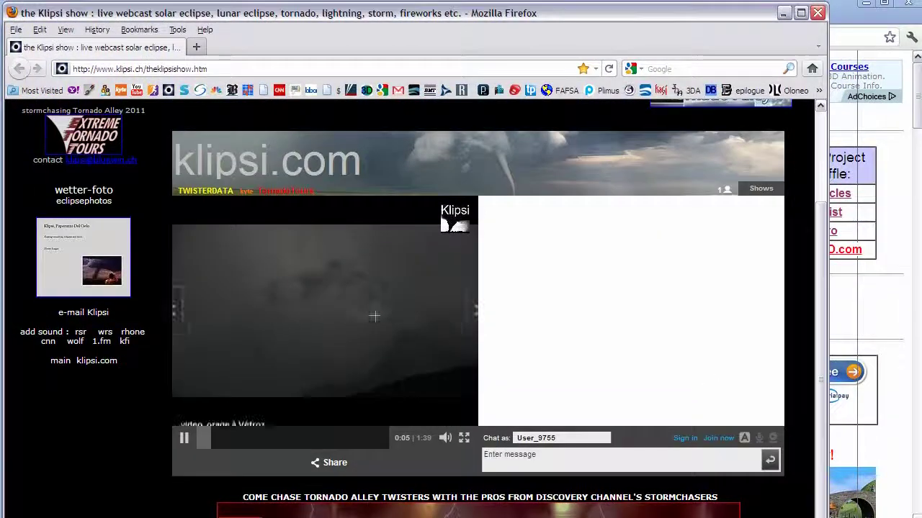
{"action": "left_click", "coordinate": [178, 306]}
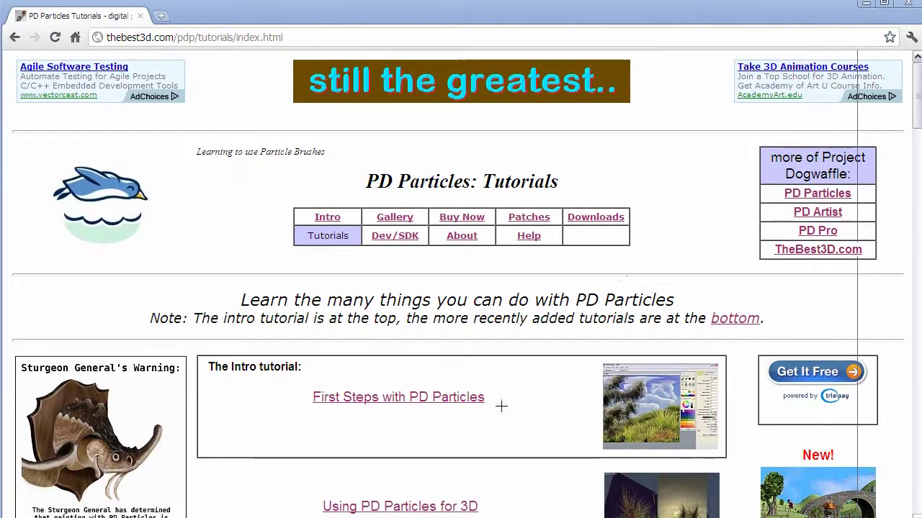
- Minimize both browser windows to return to the Howler painting and shift the brush settings slightly beside the left cloud
{"action": "left_click", "coordinate": [783, 12]}
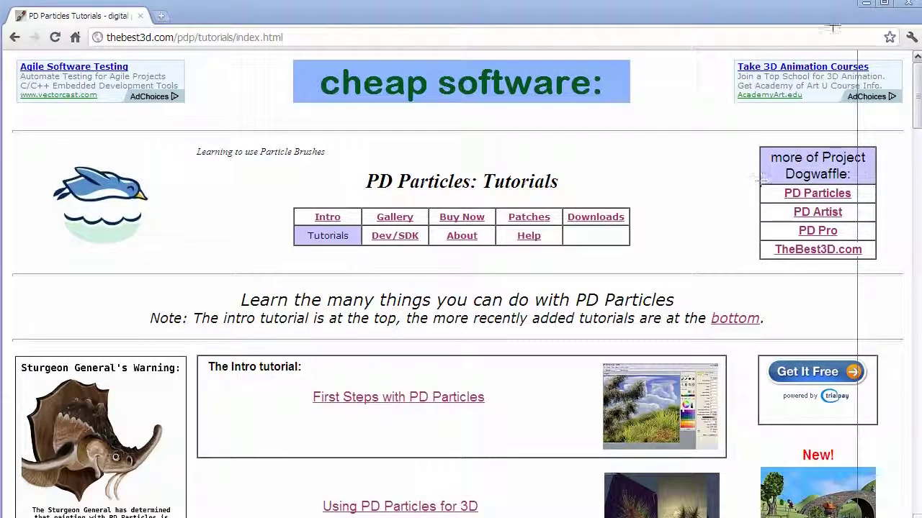
{"action": "left_click", "coordinate": [866, 5]}
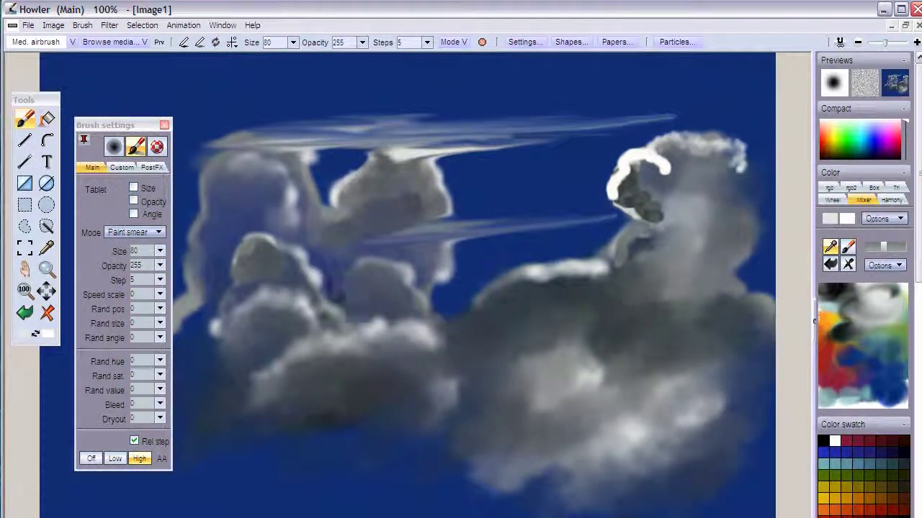
{"action": "mouse_move", "coordinate": [120, 124]}
{"action": "left_mouse_down"}
{"action": "mouse_move", "coordinate": [659, 163]}
{"action": "mouse_move", "coordinate": [611, 153]}
{"action": "mouse_move", "coordinate": [487, 167]}
{"action": "mouse_move", "coordinate": [128, 160]}
{"action": "left_mouse_up"}
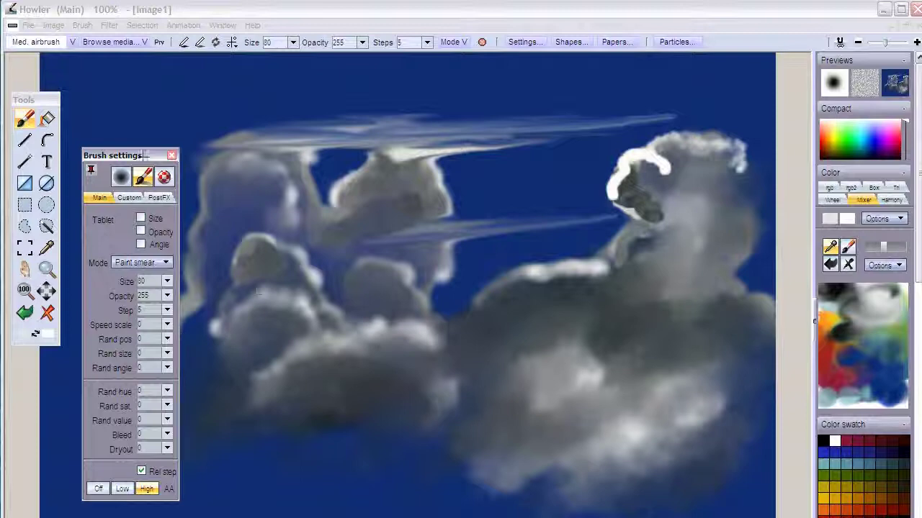
{"action": "left_click_drag", "start_coordinate": [144, 155], "coordinate": [135, 132]}
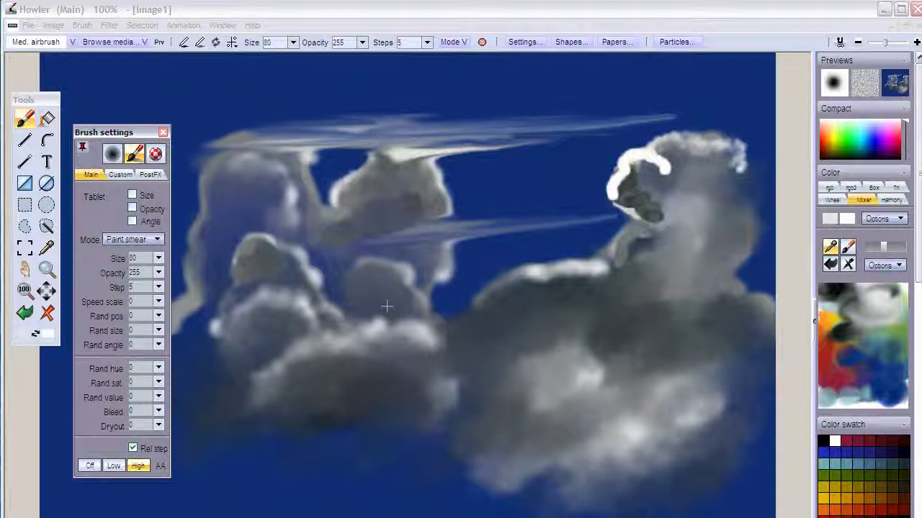
- Tint the whole painting pink with a multiplying colour adjustment, raising red by 139 and lowering green by 73
{"action": "left_click", "coordinate": [109, 25]}
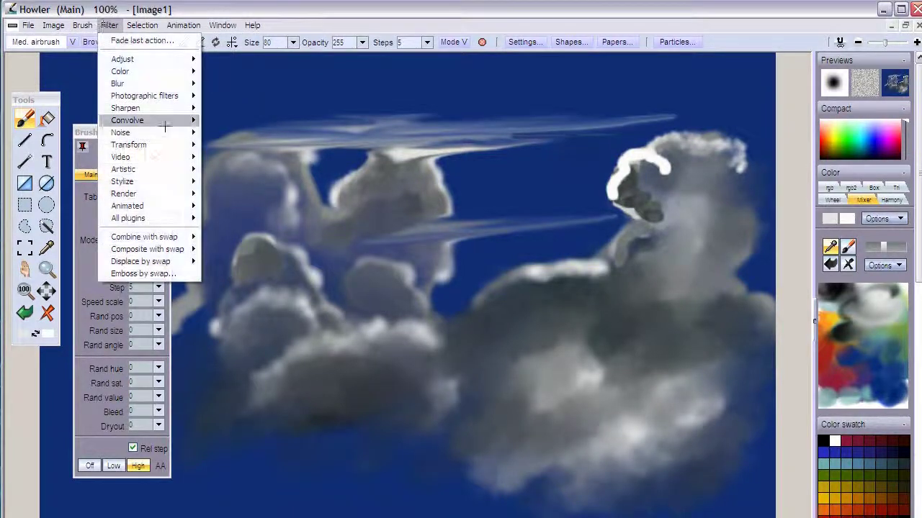
{"action": "mouse_move", "coordinate": [142, 59]}
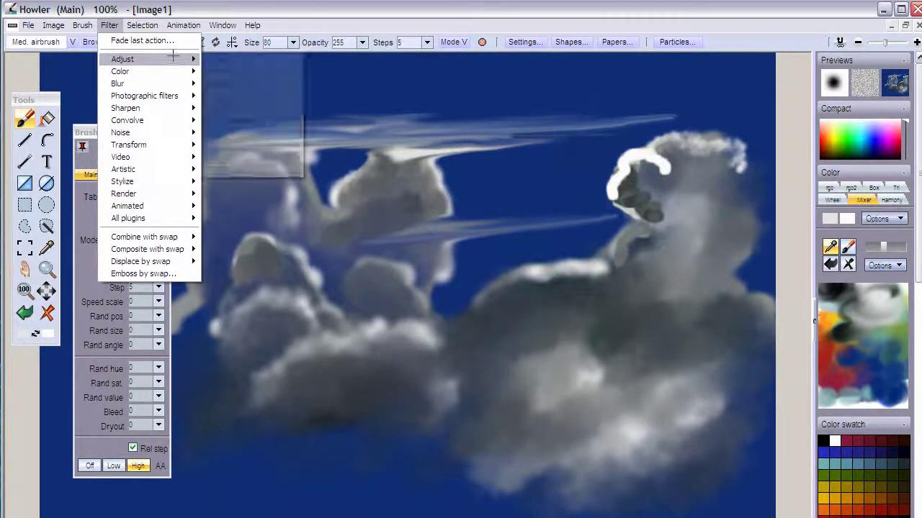
{"action": "left_click", "coordinate": [221, 59]}
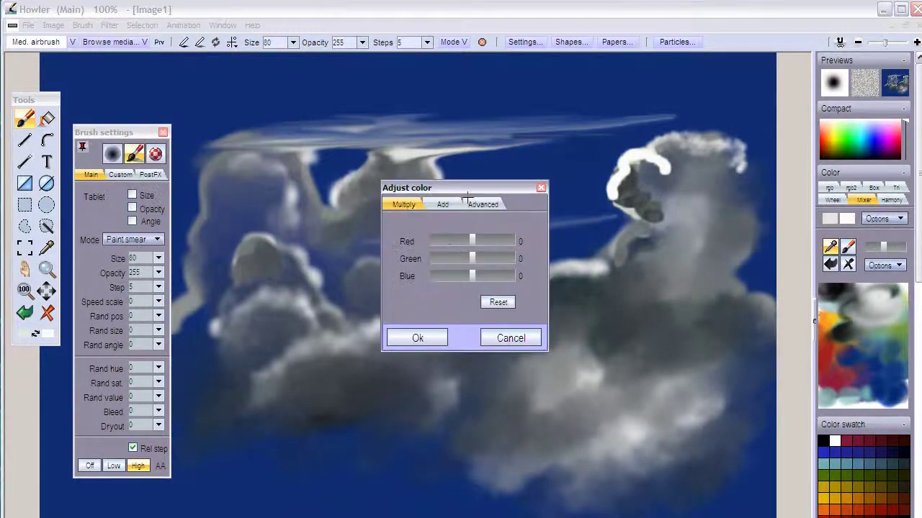
{"action": "left_click_drag", "start_coordinate": [454, 186], "coordinate": [302, 258]}
{"action": "left_click_drag", "start_coordinate": [320, 311], "coordinate": [338, 311]}
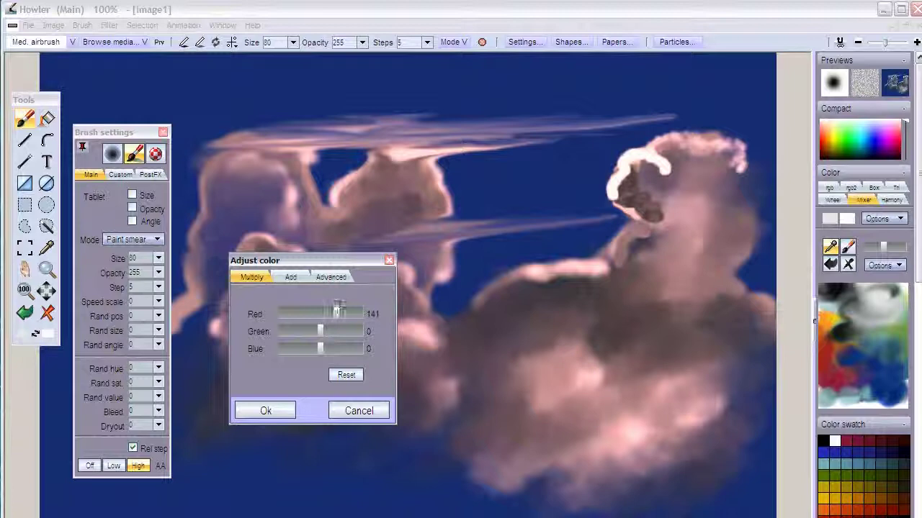
{"action": "mouse_move", "coordinate": [320, 329]}
{"action": "left_mouse_down"}
{"action": "mouse_move", "coordinate": [295, 329]}
{"action": "mouse_move", "coordinate": [306, 330]}
{"action": "left_mouse_up"}
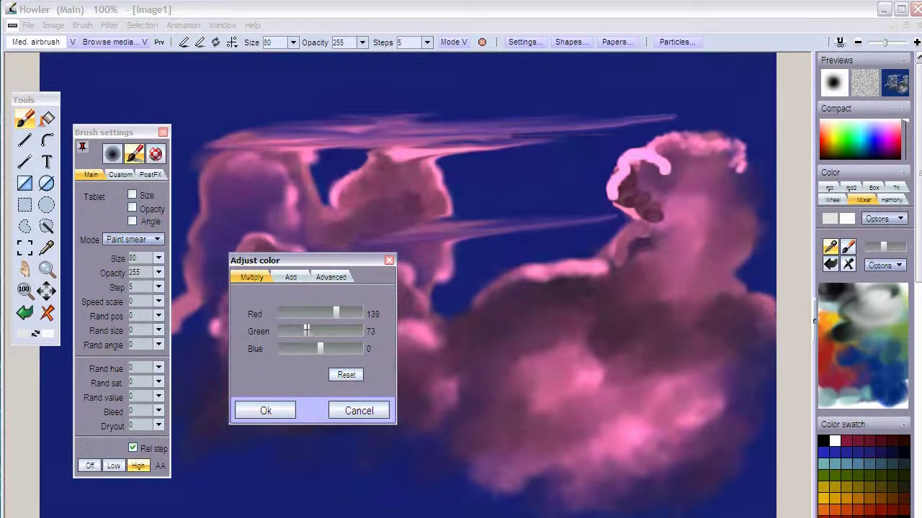
{"action": "left_click", "coordinate": [281, 409]}
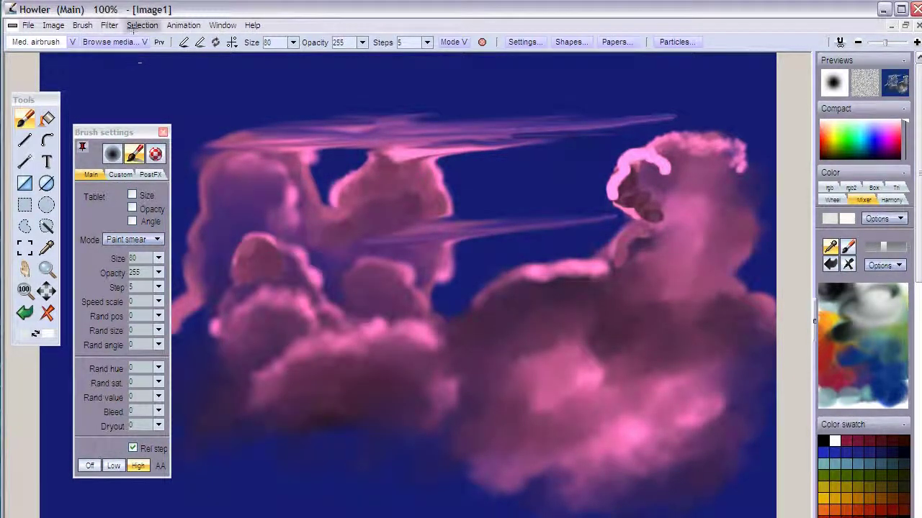
- Apply the Sunset photographic filter to the painting with a light blue top color and a yellow bottom color
{"action": "left_click", "coordinate": [110, 26]}
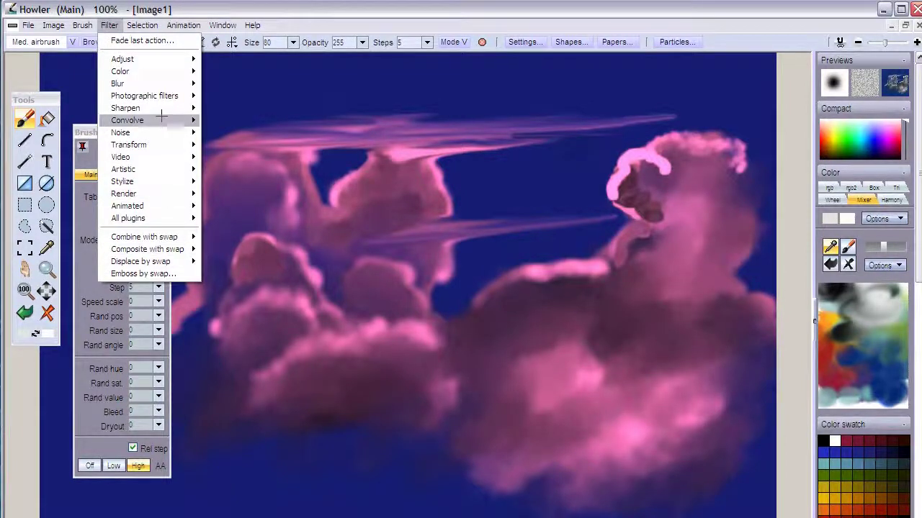
{"action": "mouse_move", "coordinate": [162, 118]}
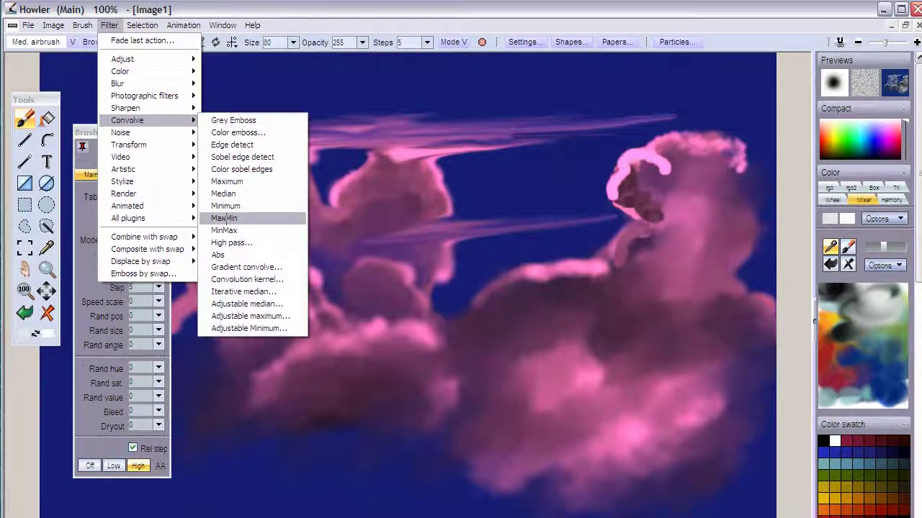
{"action": "mouse_move", "coordinate": [144, 96]}
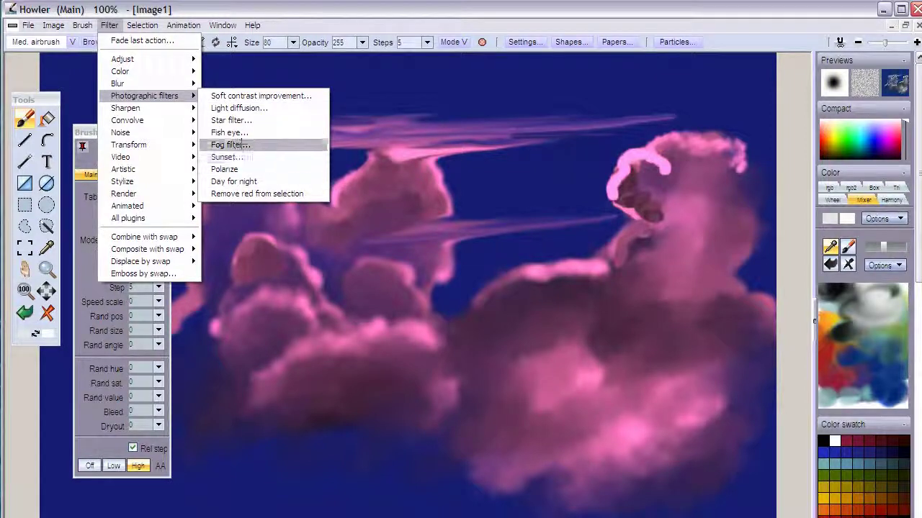
{"action": "left_click", "coordinate": [229, 157]}
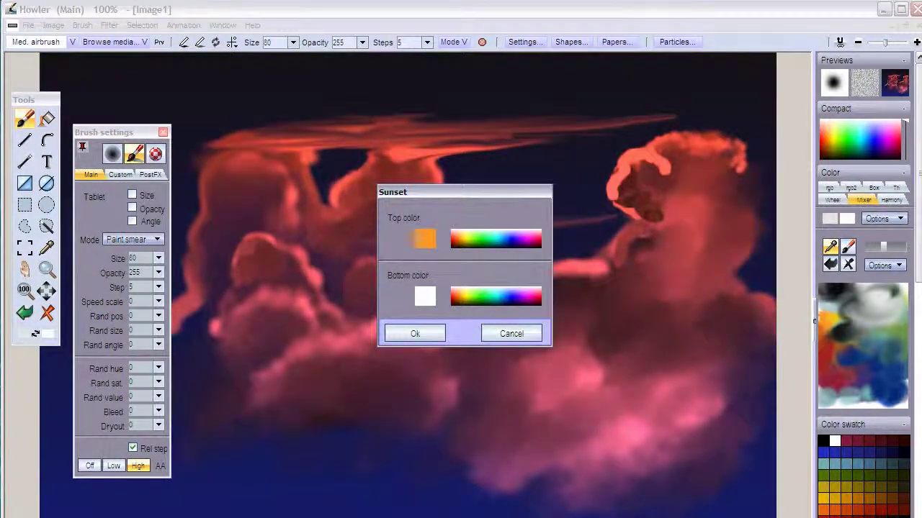
{"action": "left_click_drag", "start_coordinate": [432, 192], "coordinate": [335, 259]}
{"action": "left_click_drag", "start_coordinate": [378, 306], "coordinate": [402, 301]}
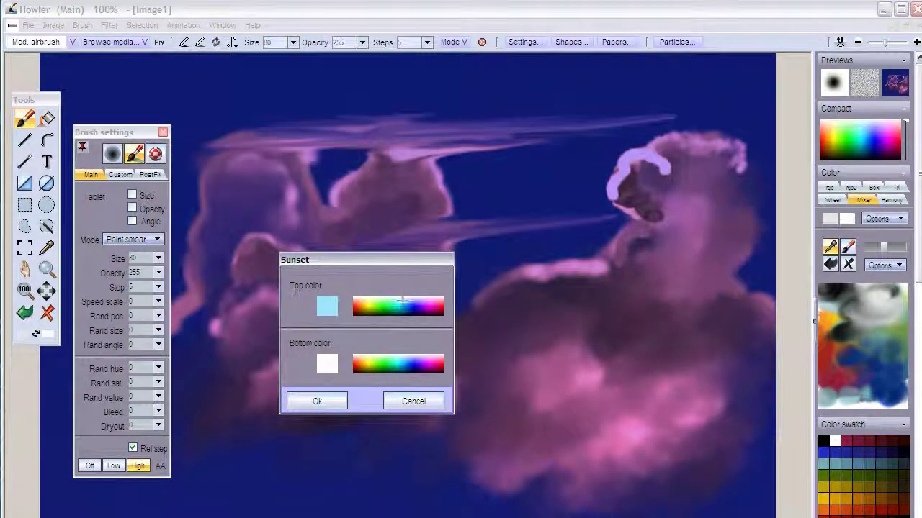
{"action": "left_click", "coordinate": [368, 362]}
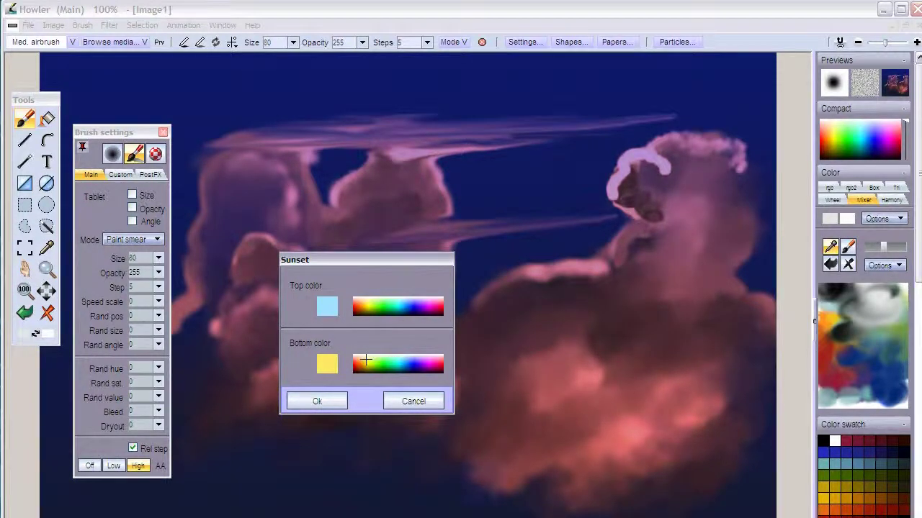
{"action": "mouse_move", "coordinate": [384, 260]}
{"action": "left_mouse_down"}
{"action": "mouse_move", "coordinate": [199, 293]}
{"action": "mouse_move", "coordinate": [185, 305]}
{"action": "left_mouse_up"}
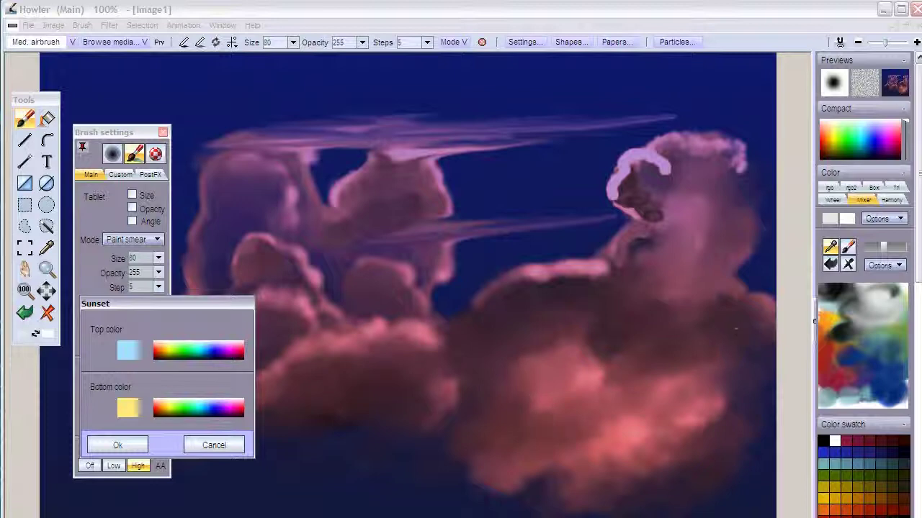
{"action": "left_click", "coordinate": [117, 445]}
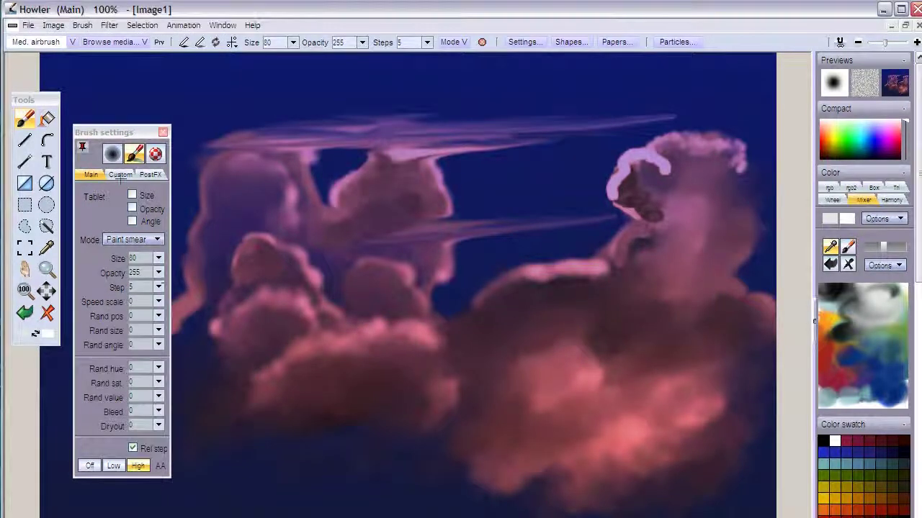
- Shift the brush settings up beside the left cloud, open the lens flare presets and place them over the lower left of the painting
{"action": "mouse_move", "coordinate": [108, 133]}
{"action": "left_mouse_down"}
{"action": "mouse_move", "coordinate": [110, 91]}
{"action": "mouse_move", "coordinate": [104, 102]}
{"action": "left_mouse_up"}
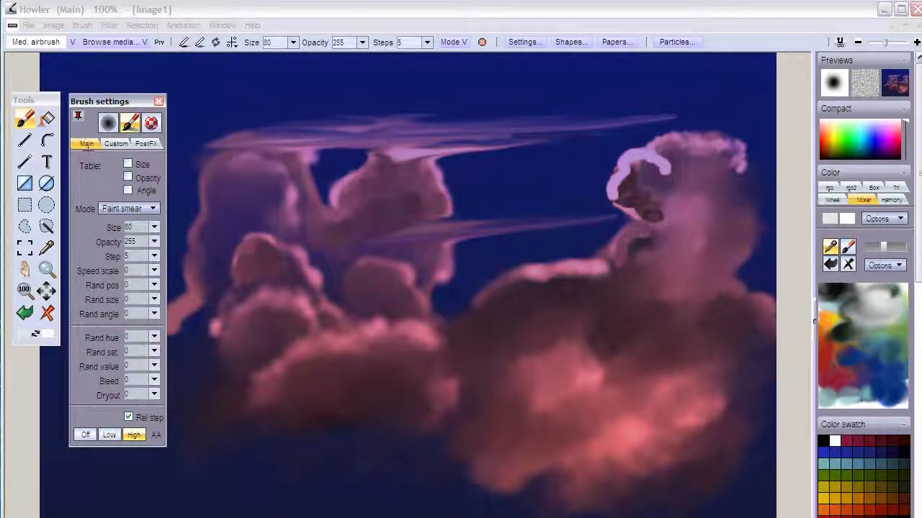
{"action": "left_click", "coordinate": [24, 160]}
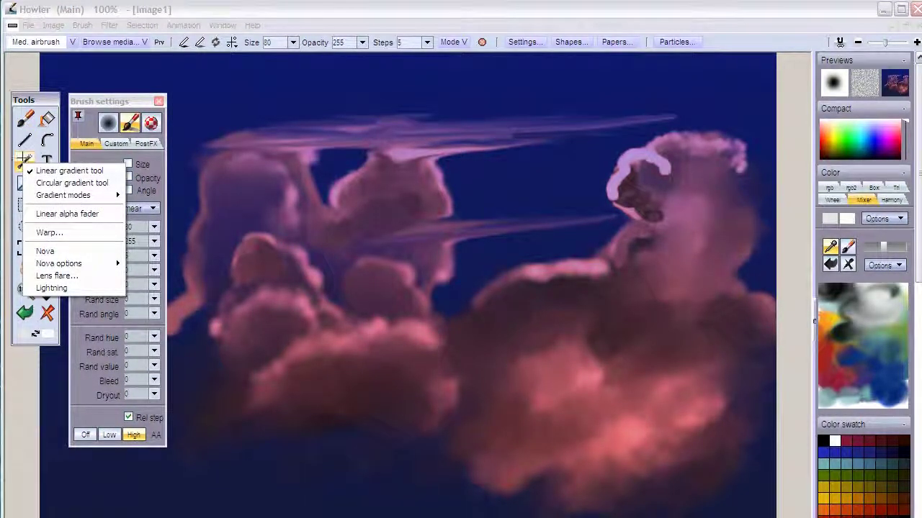
{"action": "mouse_move", "coordinate": [59, 266]}
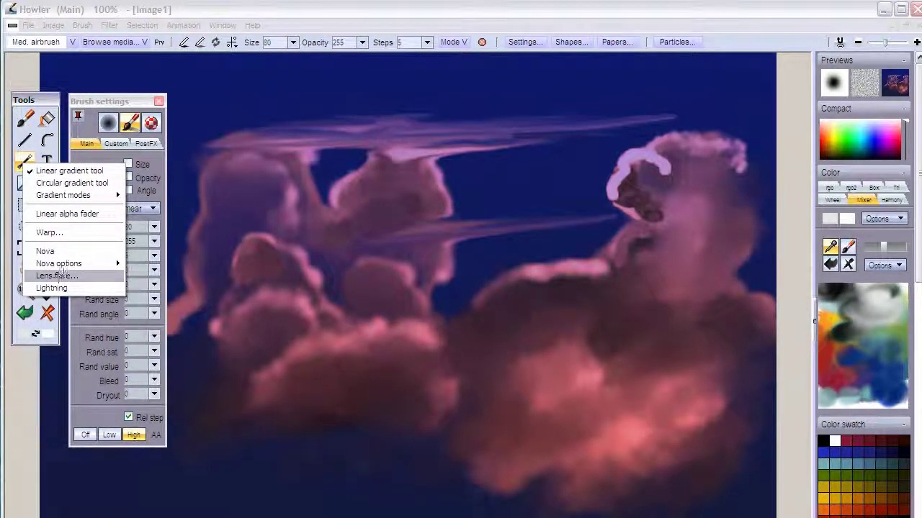
{"action": "left_click", "coordinate": [58, 276]}
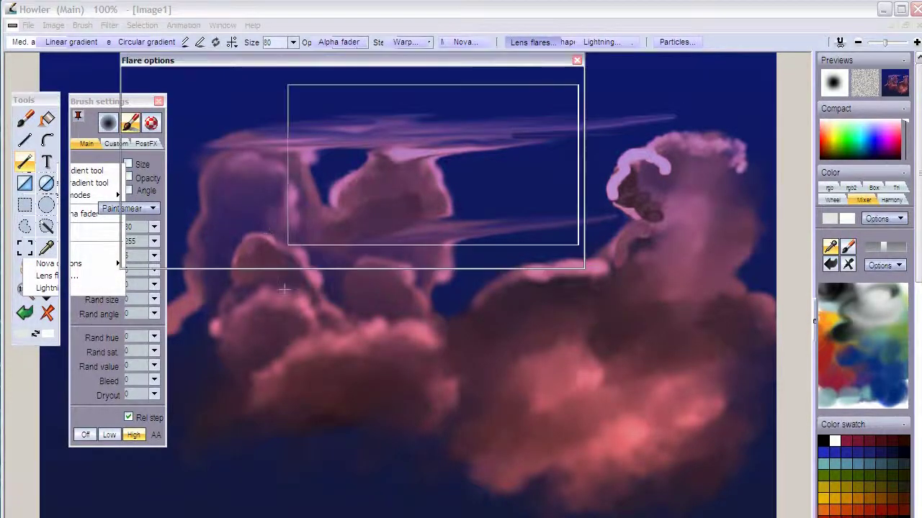
{"action": "left_click_drag", "start_coordinate": [351, 57], "coordinate": [299, 248]}
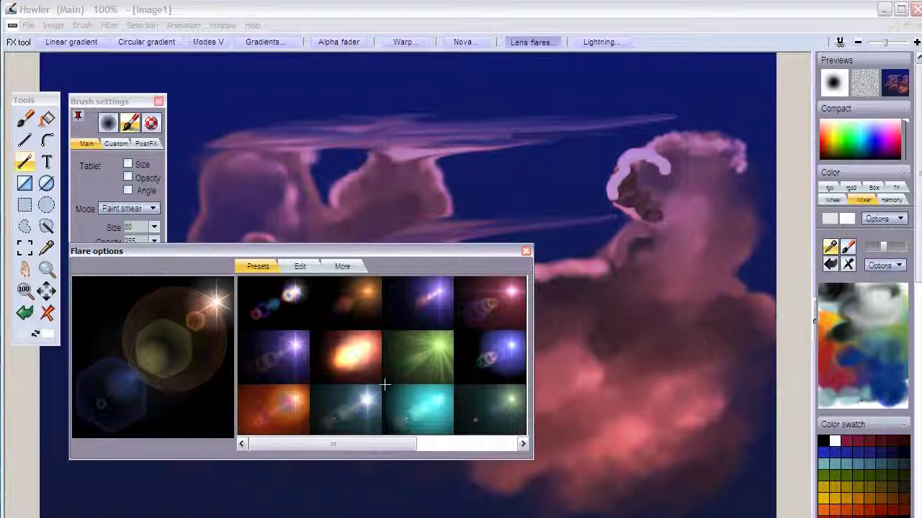
- Try the warm orange glow lens flare preset in the sky above and left of the right cloud
{"action": "left_click", "coordinate": [431, 444]}
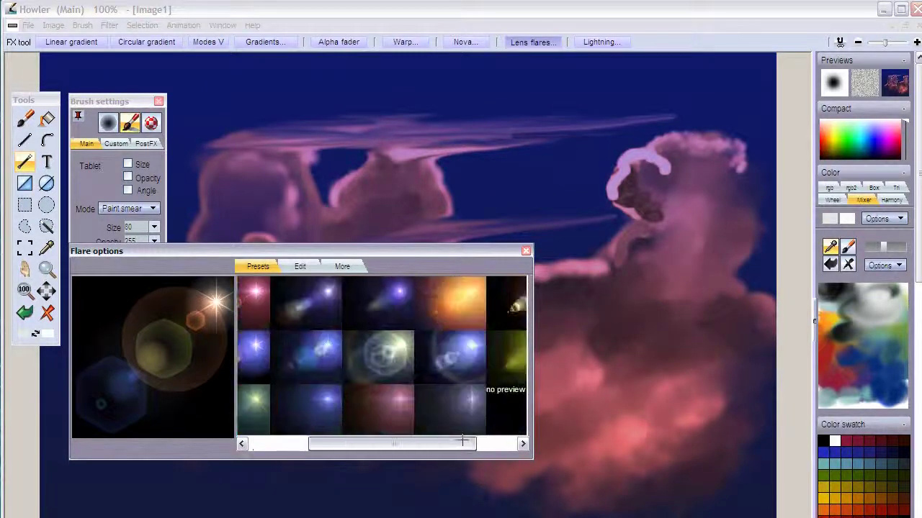
{"action": "left_click", "coordinate": [476, 301]}
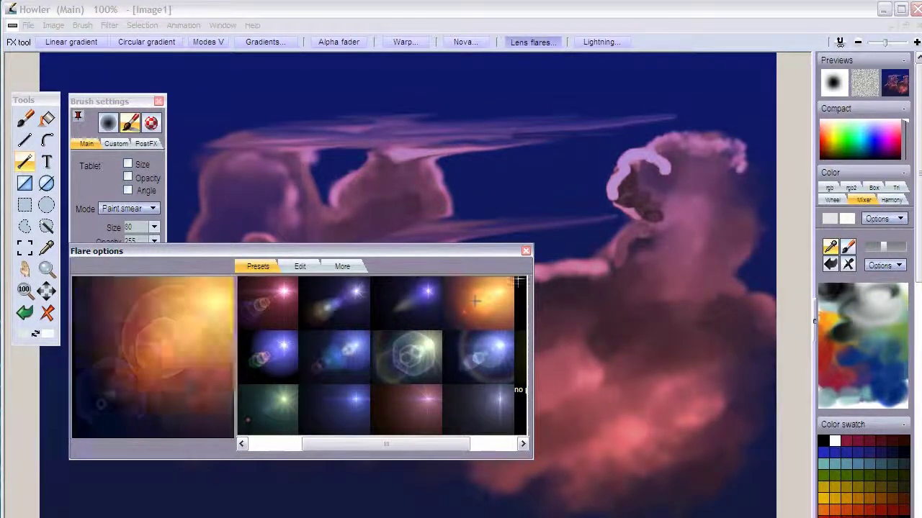
{"action": "left_click", "coordinate": [593, 74]}
{"action": "left_click_drag", "start_coordinate": [692, 42], "coordinate": [486, 252]}
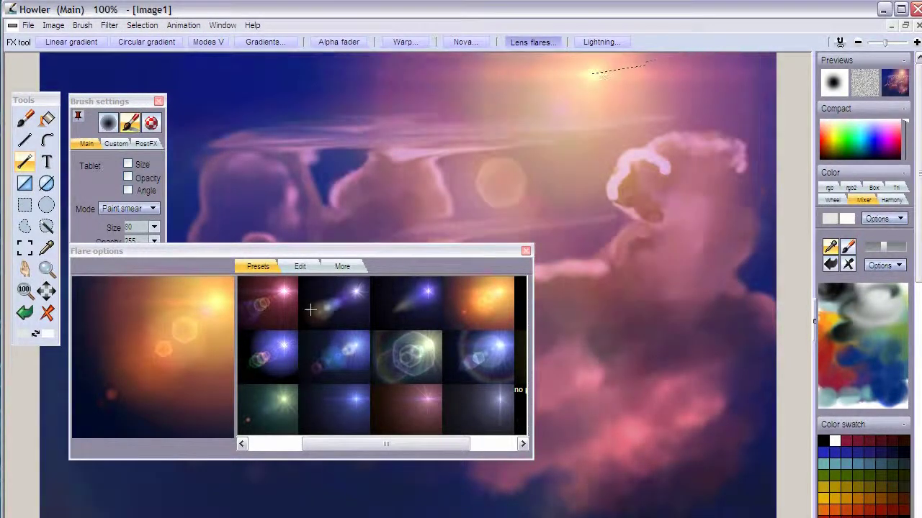
- Move the flare options lower and place the green sunburst lens flare in the sky between the two clouds
{"action": "left_click_drag", "start_coordinate": [229, 252], "coordinate": [220, 314]}
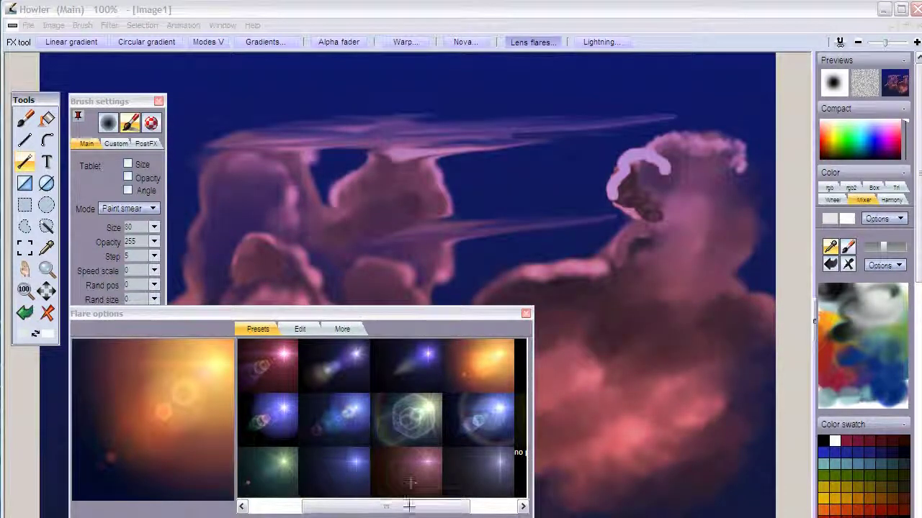
{"action": "left_click_drag", "start_coordinate": [409, 506], "coordinate": [346, 508]}
{"action": "left_click", "coordinate": [358, 418]}
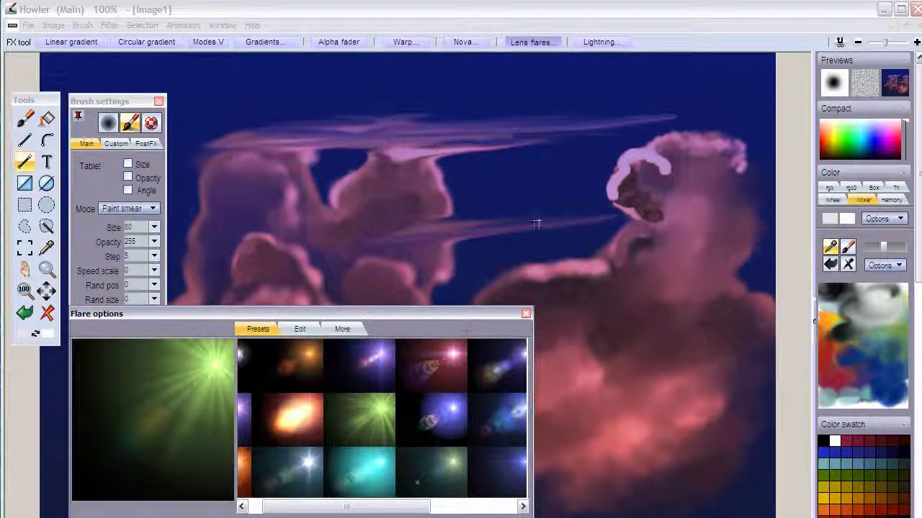
{"action": "left_click", "coordinate": [563, 166]}
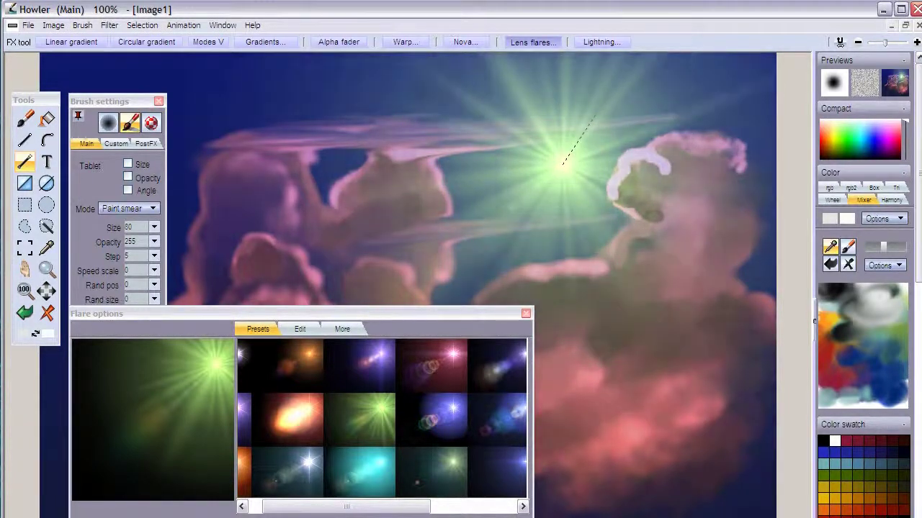
- Layer the cyan glow lens flare over the green sunburst and move the flare options and brush settings clear of the painting's centre
{"action": "left_click", "coordinate": [305, 466]}
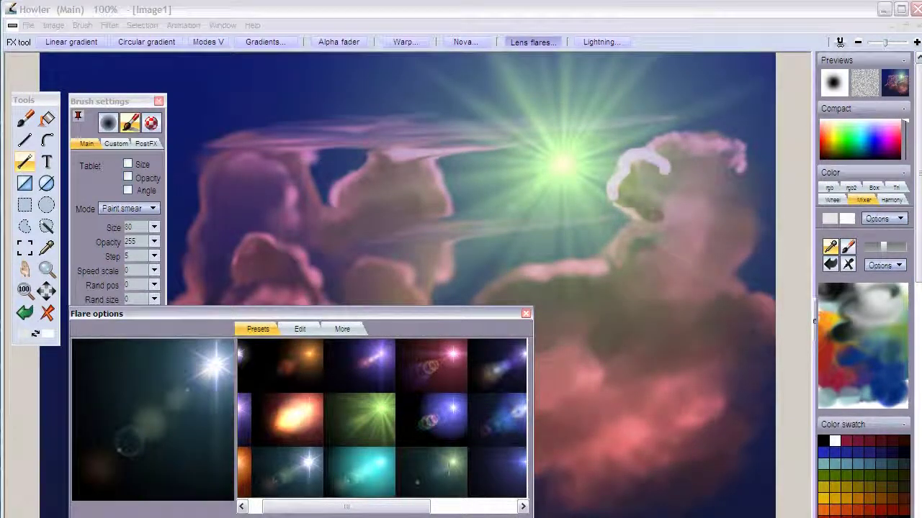
{"action": "left_click", "coordinate": [380, 466]}
{"action": "left_click_drag", "start_coordinate": [563, 166], "coordinate": [576, 88]}
{"action": "mouse_move", "coordinate": [412, 310]}
{"action": "left_mouse_down"}
{"action": "mouse_move", "coordinate": [397, 435]}
{"action": "mouse_move", "coordinate": [358, 439]}
{"action": "mouse_move", "coordinate": [360, 515]}
{"action": "left_mouse_up"}
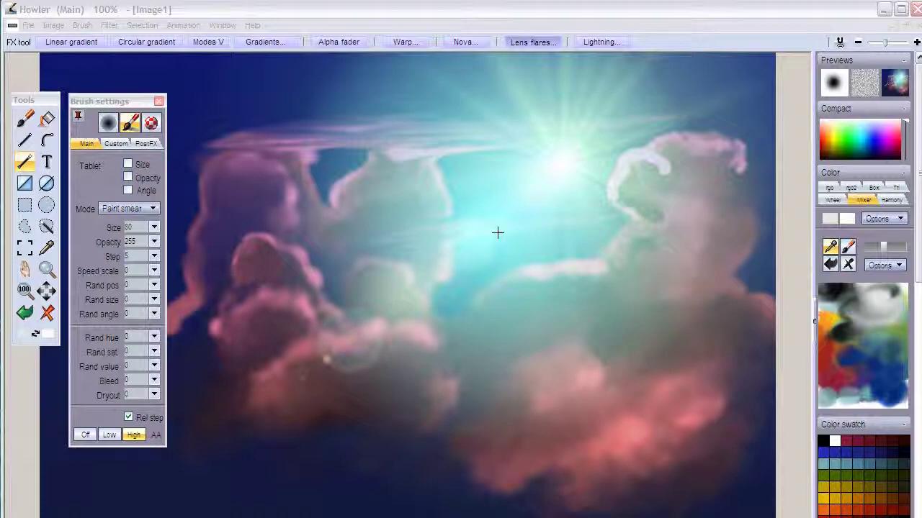
{"action": "mouse_move", "coordinate": [124, 103]}
{"action": "left_mouse_down"}
{"action": "mouse_move", "coordinate": [124, 119]}
{"action": "mouse_move", "coordinate": [135, 112]}
{"action": "left_mouse_up"}
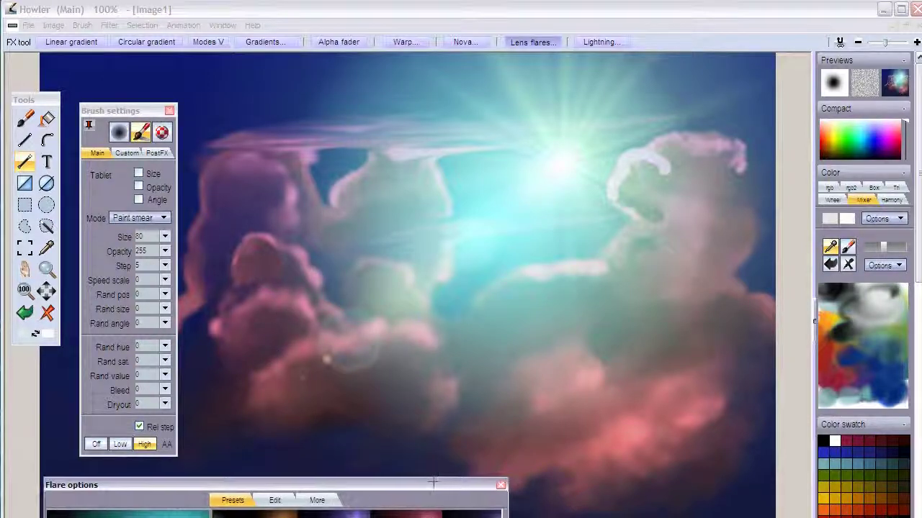
- Switch to Firefox, go to TheBest3D site and find Pixelan AnyFX PD on Project Dogwaffle's 3rd-Party Plugins page
{"action": "key", "text": "alt+Tab"}
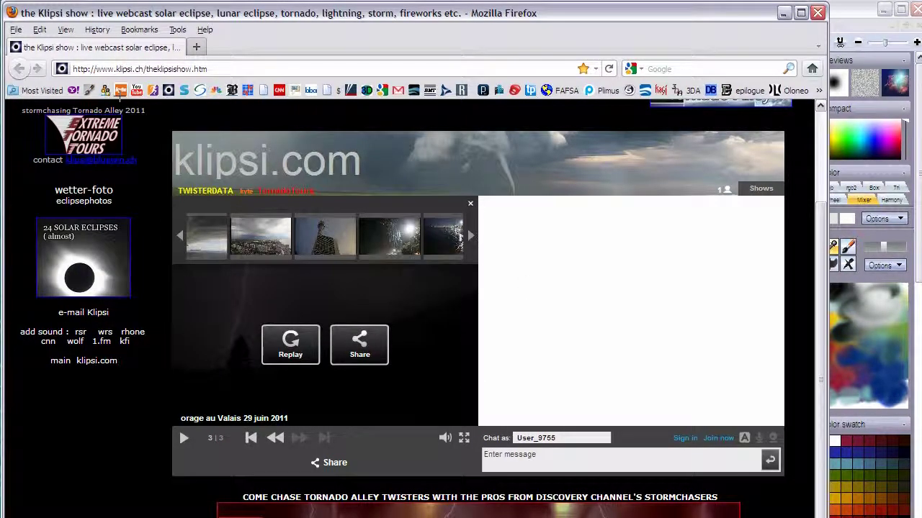
{"action": "left_click", "coordinate": [88, 90]}
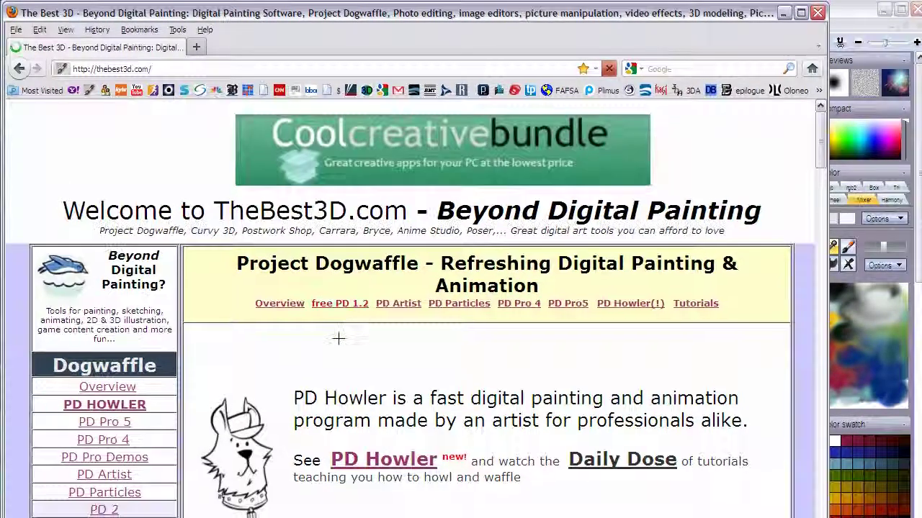
{"action": "left_click", "coordinate": [286, 305]}
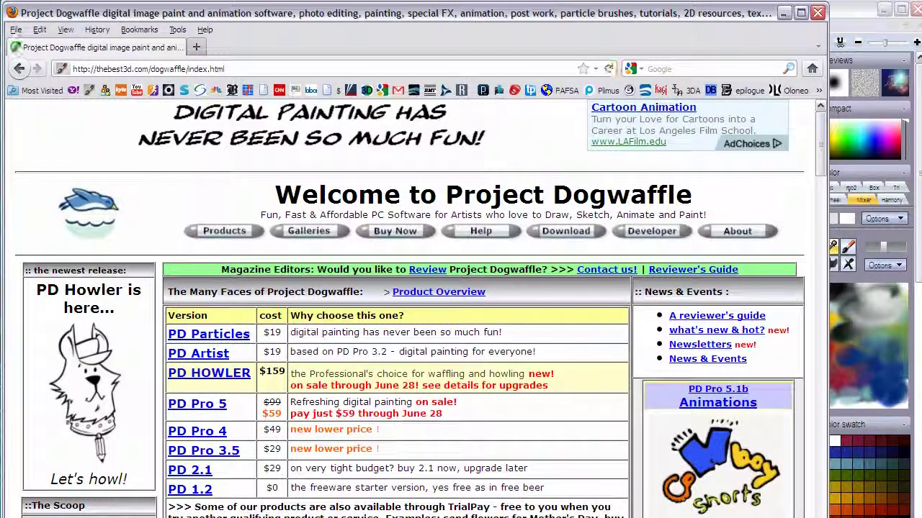
{"action": "left_click_drag", "start_coordinate": [820, 154], "coordinate": [794, 288]}
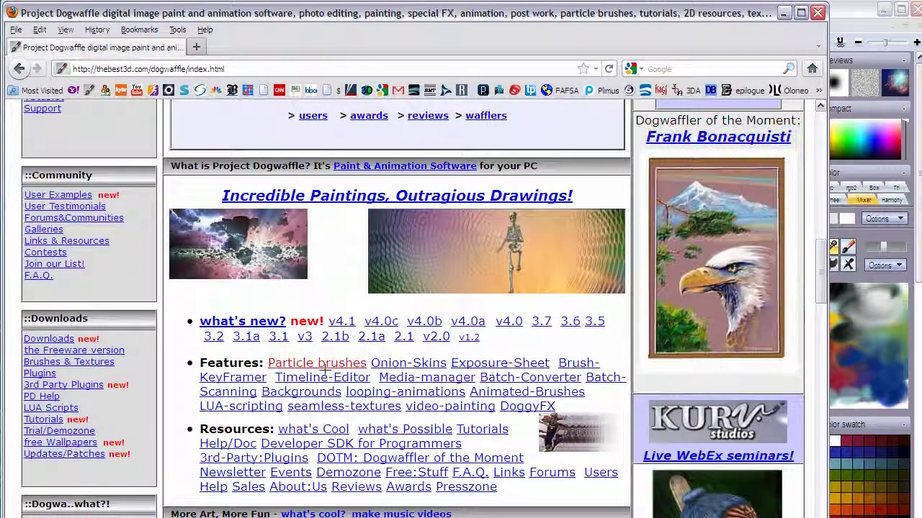
{"action": "left_click", "coordinate": [65, 385]}
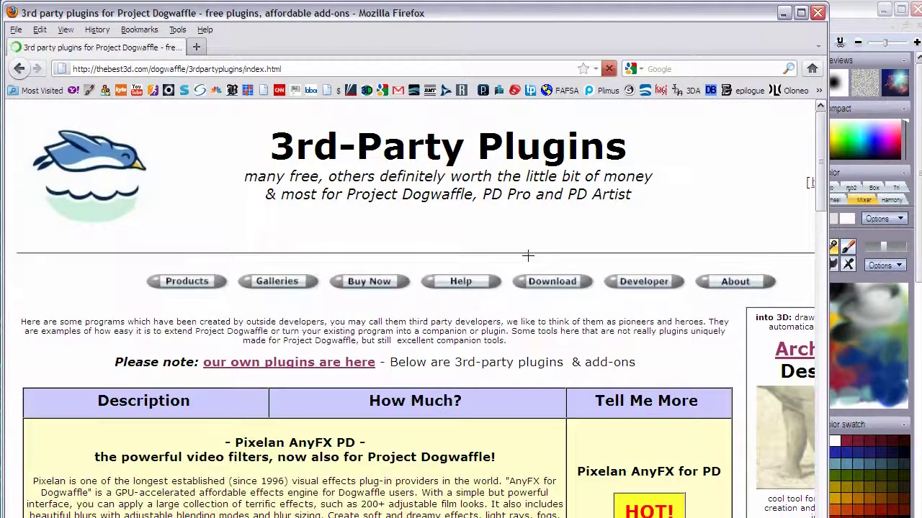
{"action": "scroll", "coordinate": [820, 147], "scroll_direction": "down", "scroll_amount": 4}
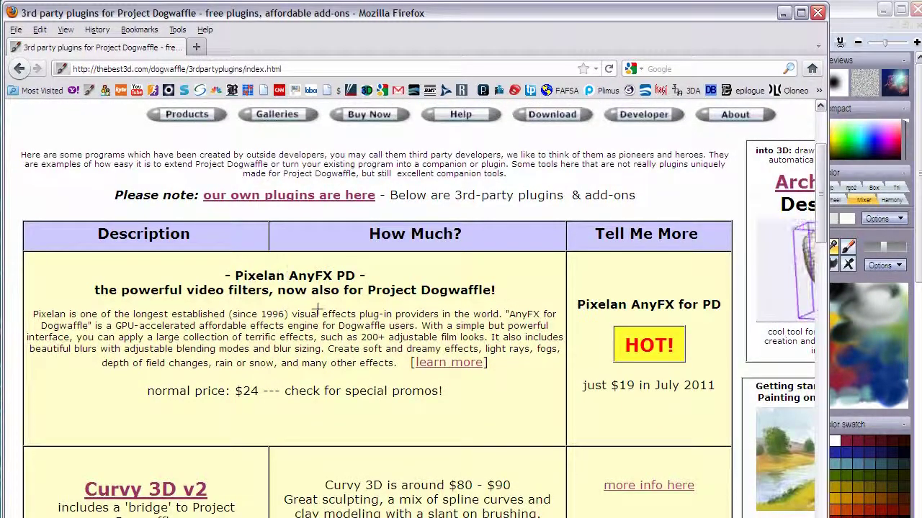
- Examine the Pixelan AnyFX PD page's description and sample effects, then minimize the browser to return to the Howler painting
{"action": "left_click", "coordinate": [442, 362]}
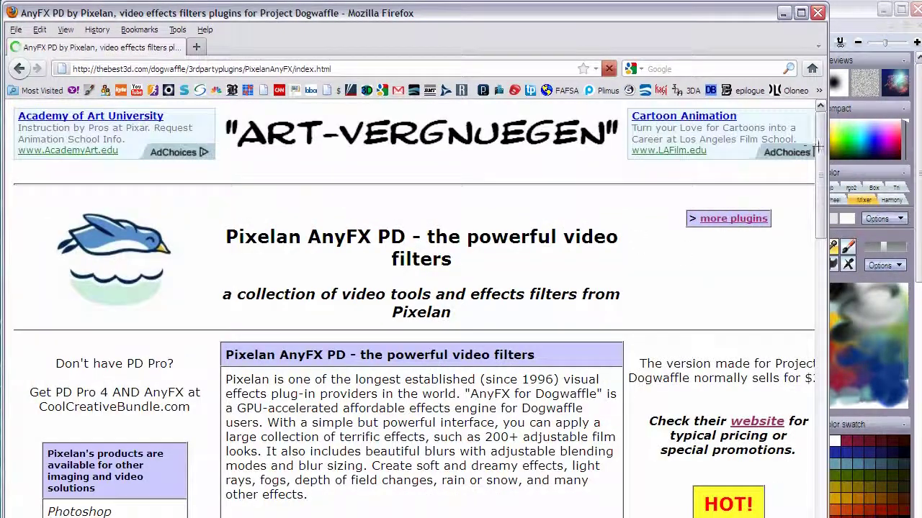
{"action": "left_click_drag", "start_coordinate": [828, 154], "coordinate": [866, 216]}
{"action": "scroll", "coordinate": [909, 169], "scroll_direction": "down", "scroll_amount": 1}
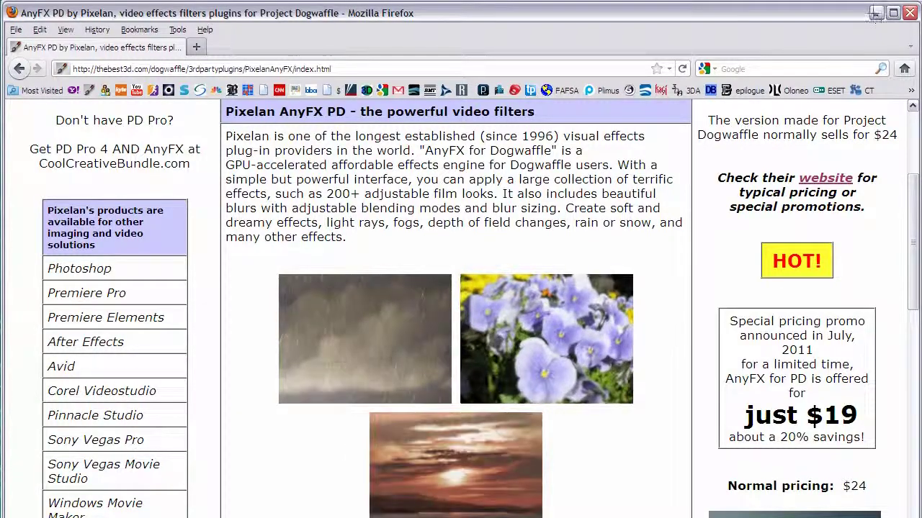
{"action": "left_click", "coordinate": [875, 13]}
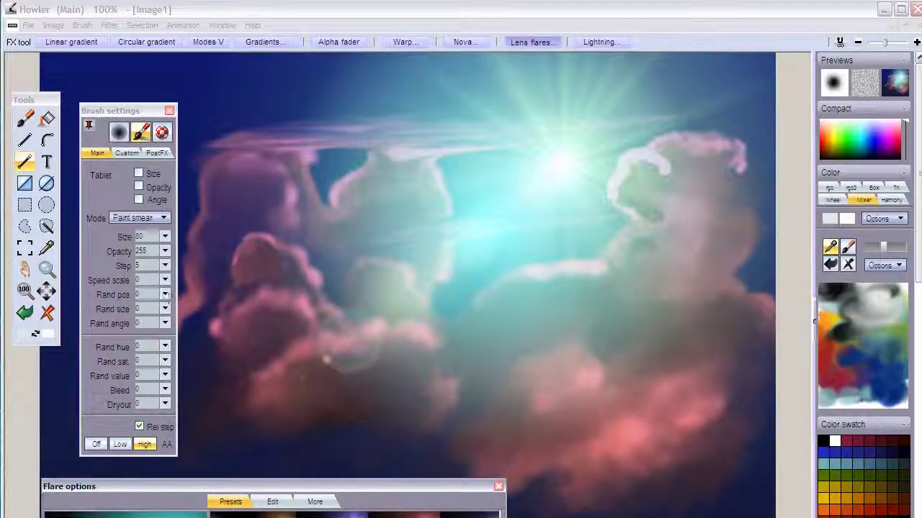